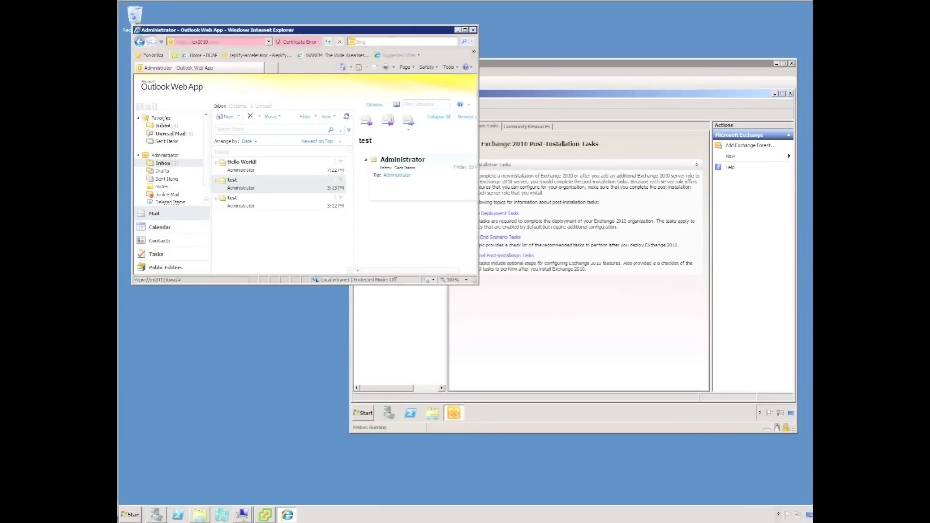
Send a new message to Administrator with subject 'Test.' and body 'Demo'.
left_click(223, 118)
type("admin")
left_click(196, 73)
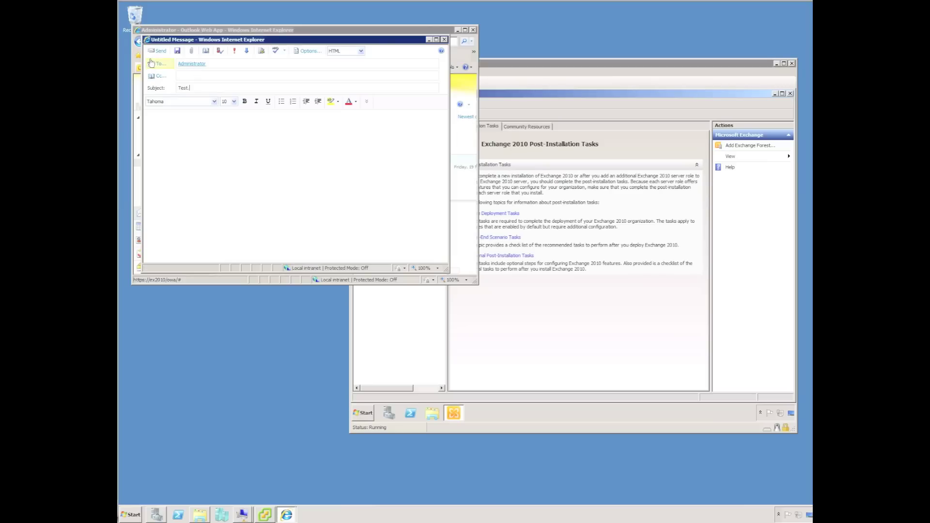
left_click(155, 116)
type("Demon")
left_click(157, 51)
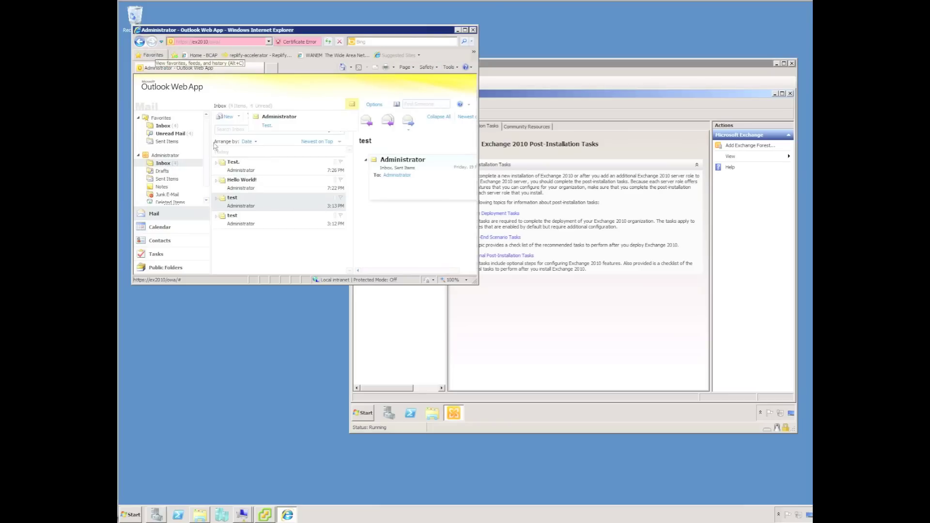
Open the received 'Test.' message, then bring the vSphere Client forward.
left_click(235, 166)
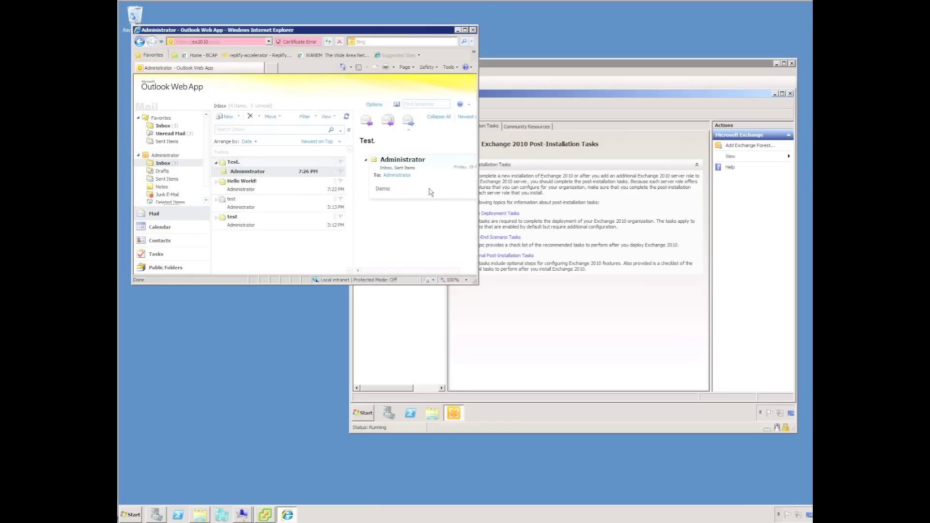
left_click(368, 514)
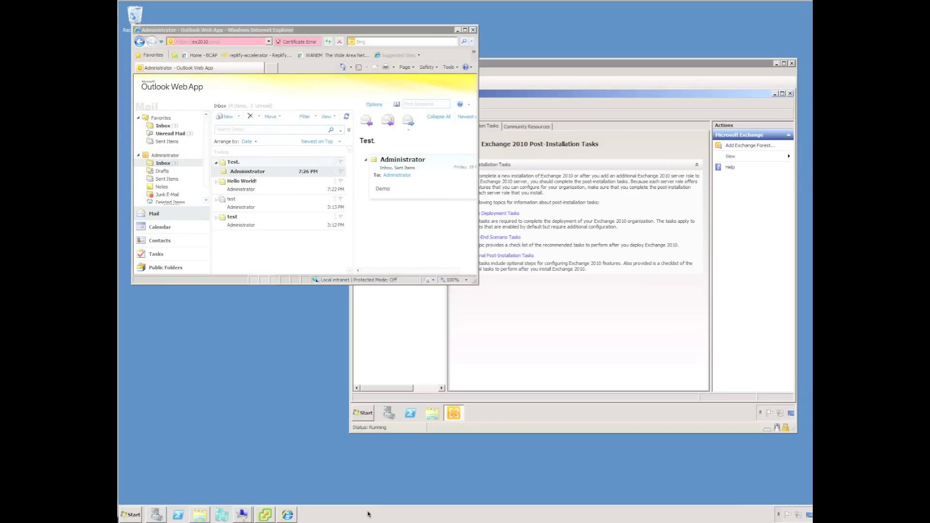
left_click(265, 515)
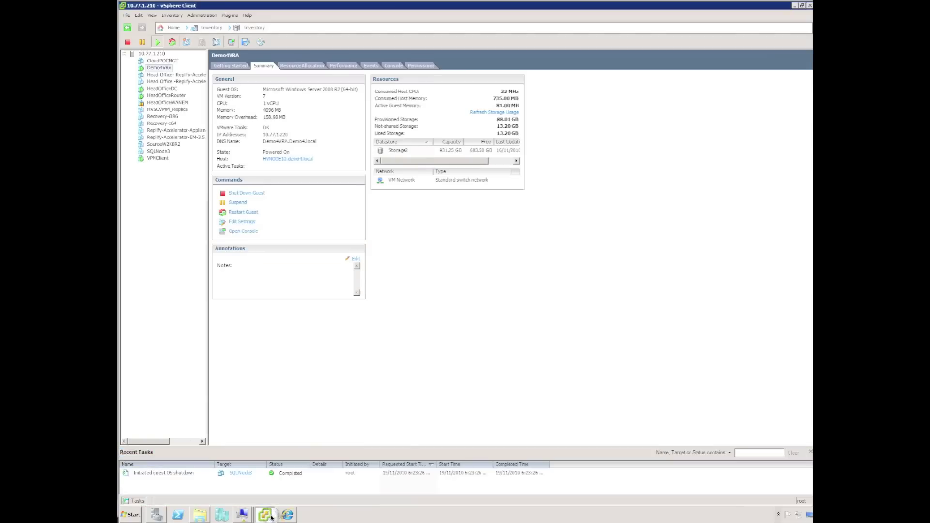
Check Demo4VRA's thin-provisioned 40 GB Hard disk 1 without changes, then minimize vSphere Client.
left_click_drag(158, 68, 160, 69)
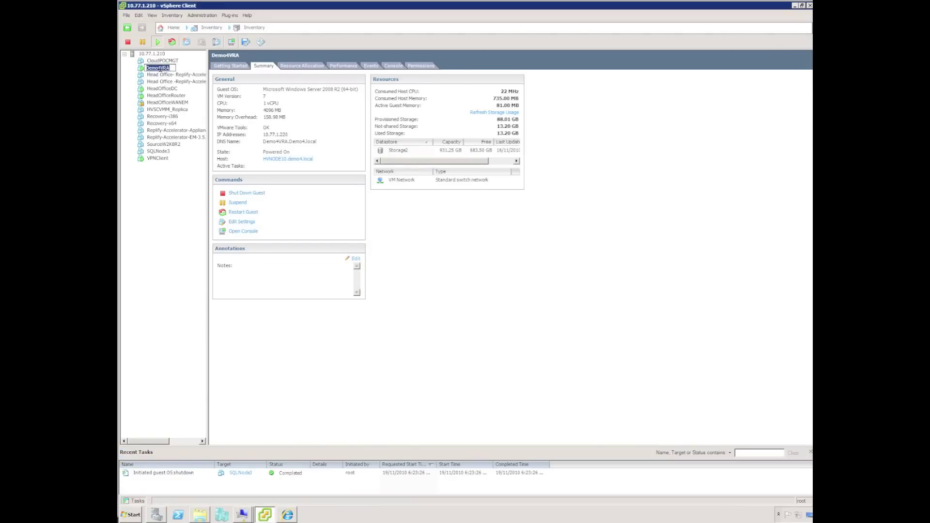
left_click(240, 222)
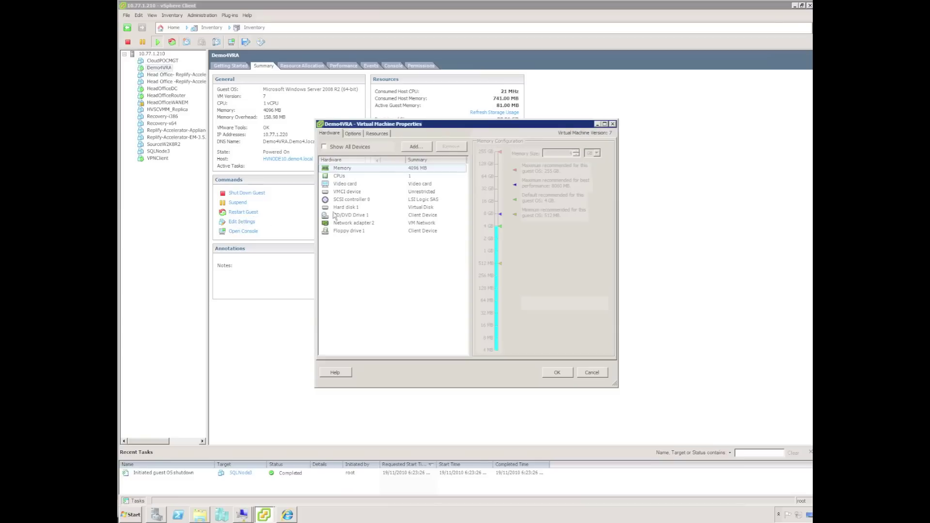
left_click(342, 207)
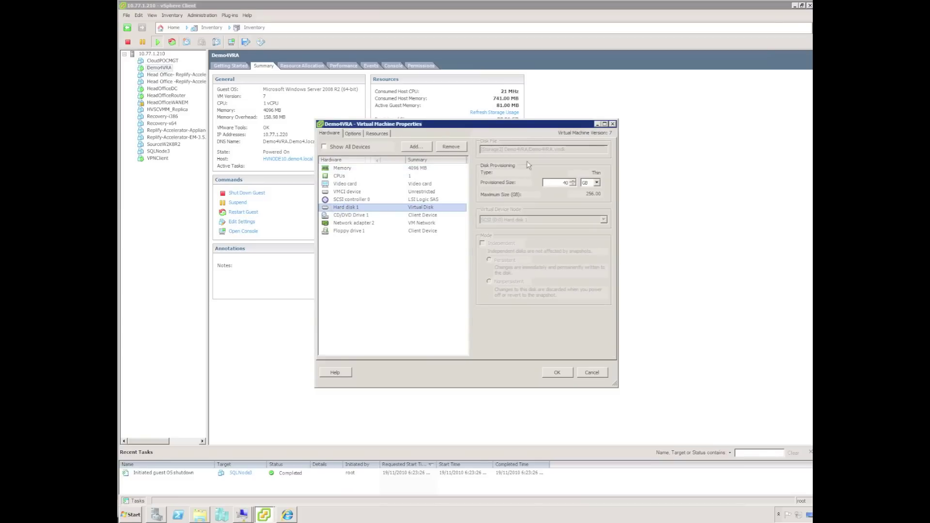
left_click(592, 371)
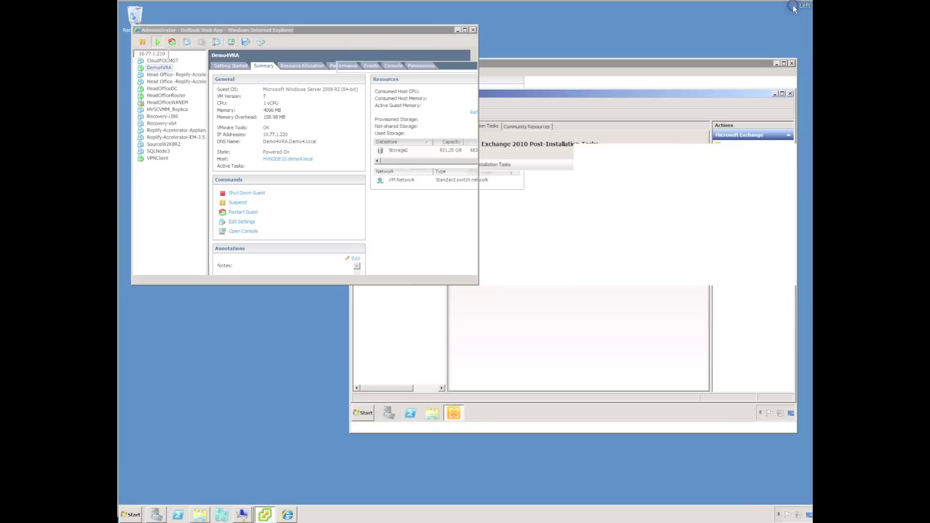
left_click(794, 6)
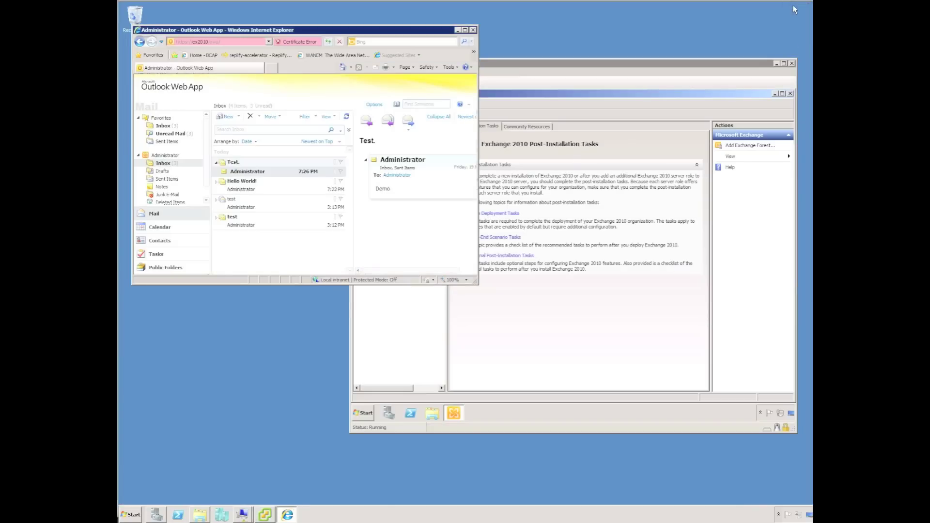
Launch Double-Take Console, confirm EX2010 and Demo4VRA are idle, then go to Get Started.
left_click(133, 515)
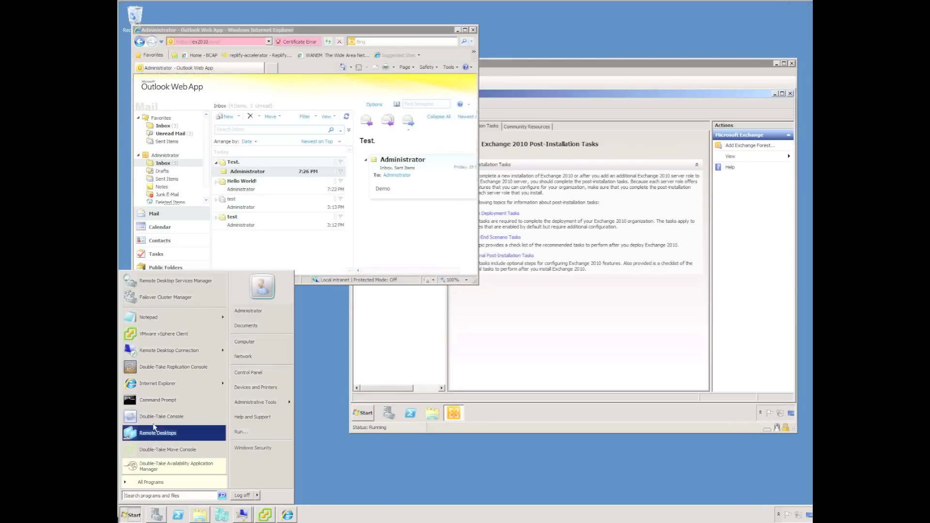
left_click(152, 419)
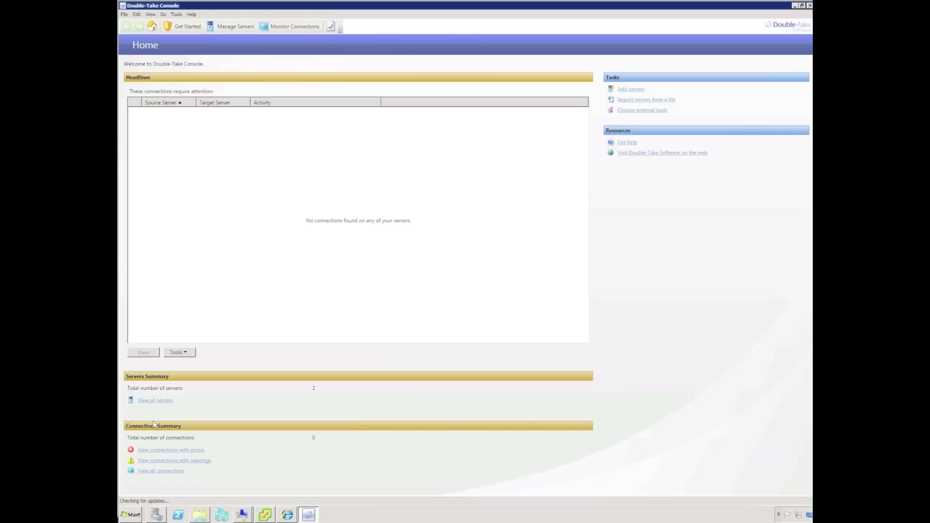
left_click(240, 28)
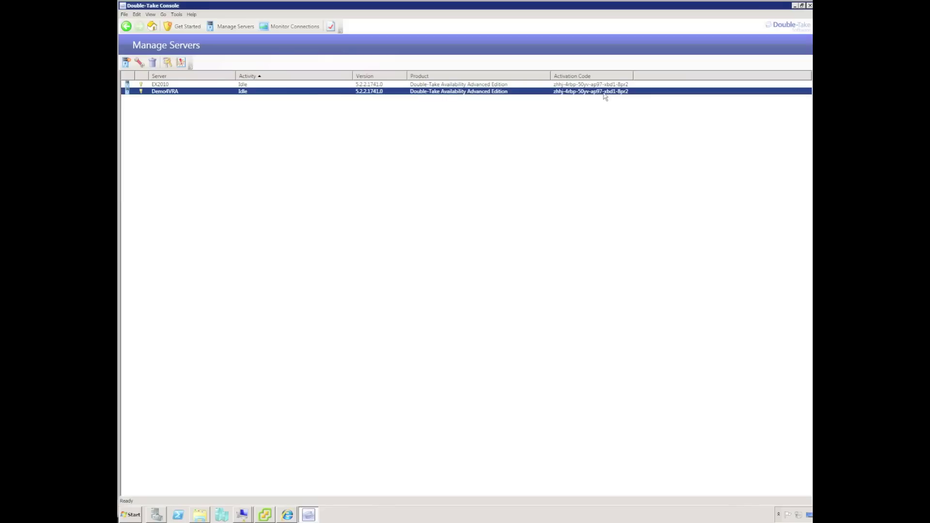
left_click(186, 27)
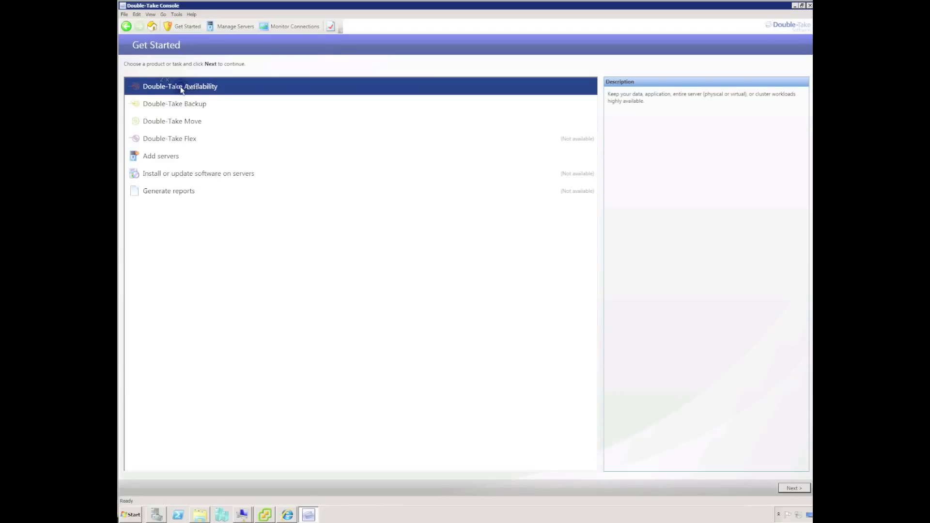
Choose 'Protect an entire server using a Hyper-V or ESX virtual machine' and continue.
left_click(794, 488)
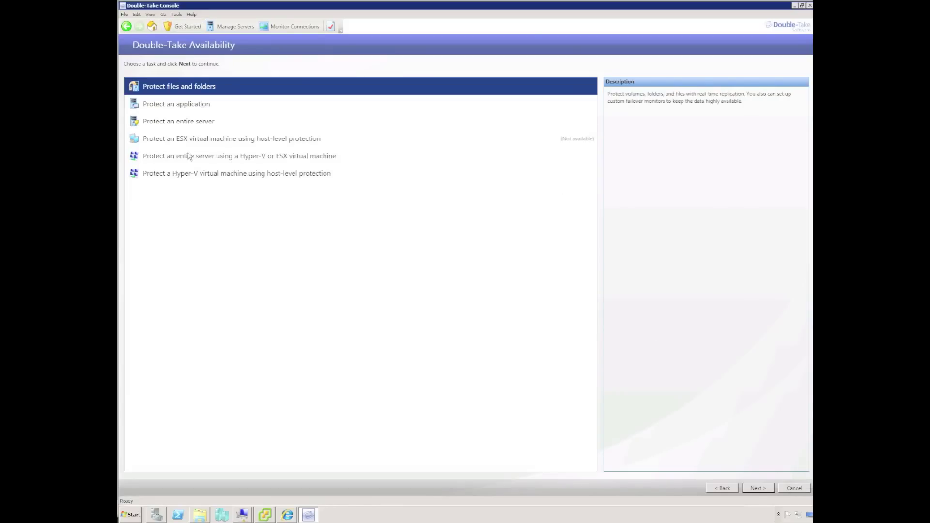
left_click(182, 157)
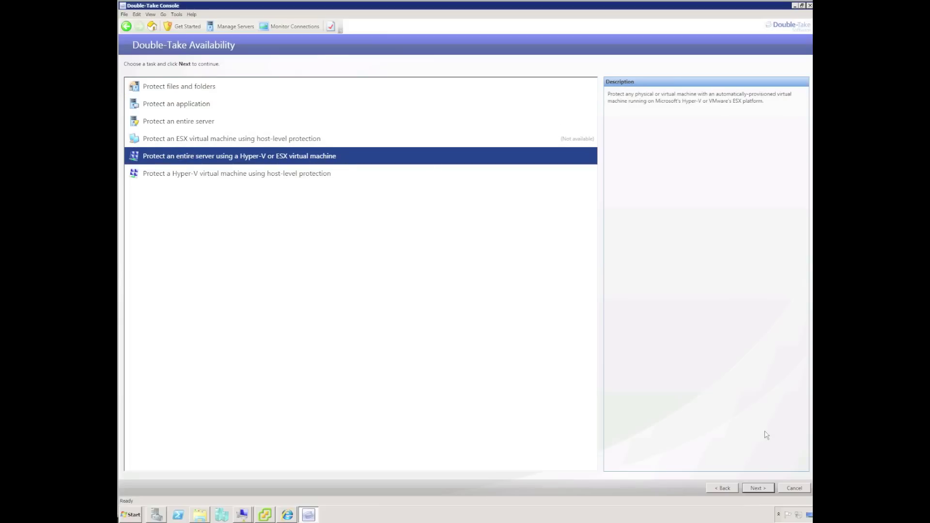
left_click(758, 488)
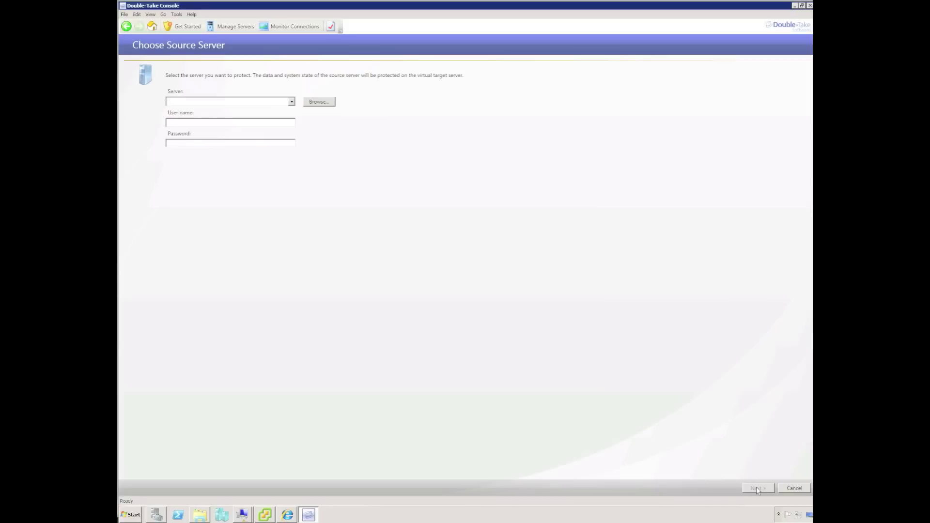
Set EX2010 as the source server with its administrator credentials and validate it.
left_click(264, 101)
type("EX2010")
key("Tab")
key("Tab")
key("Return")
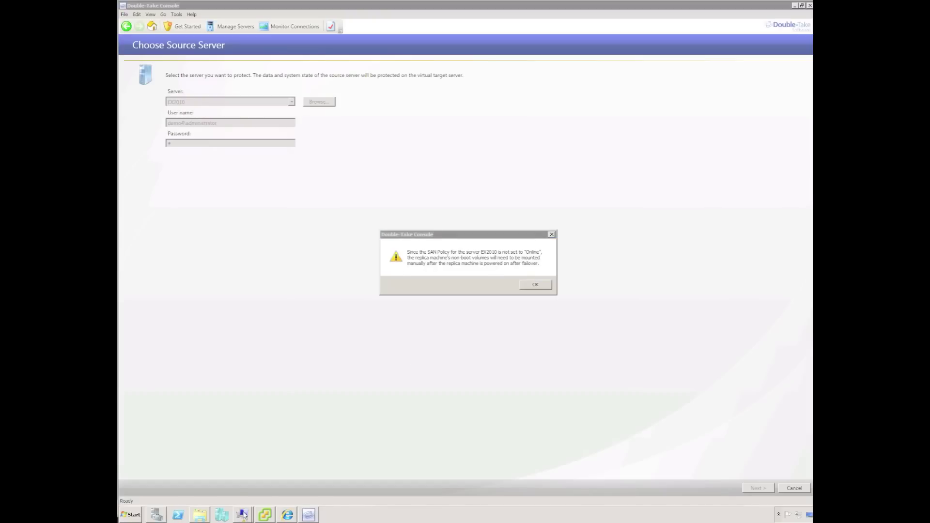
Open a Command Prompt on the EX2010 virtual machine's console.
mouse_move(243, 516)
left_click(241, 497)
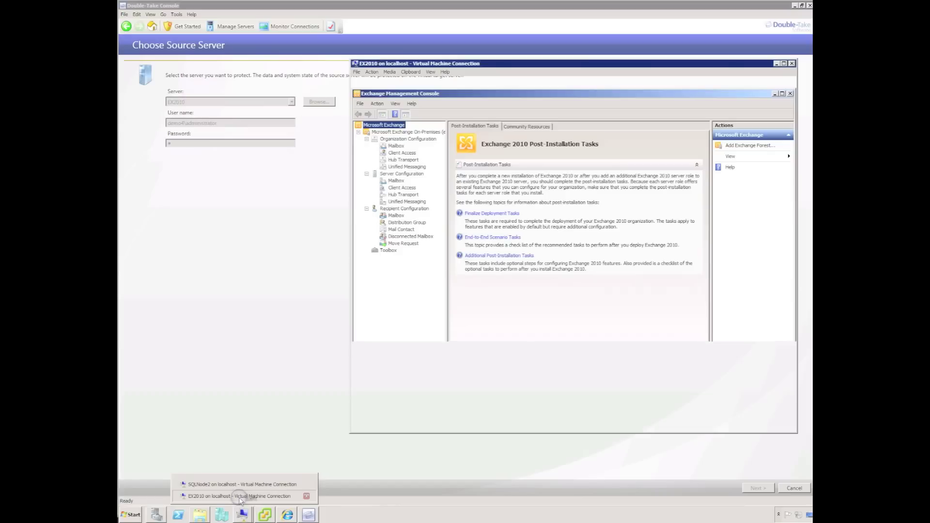
left_click(363, 414)
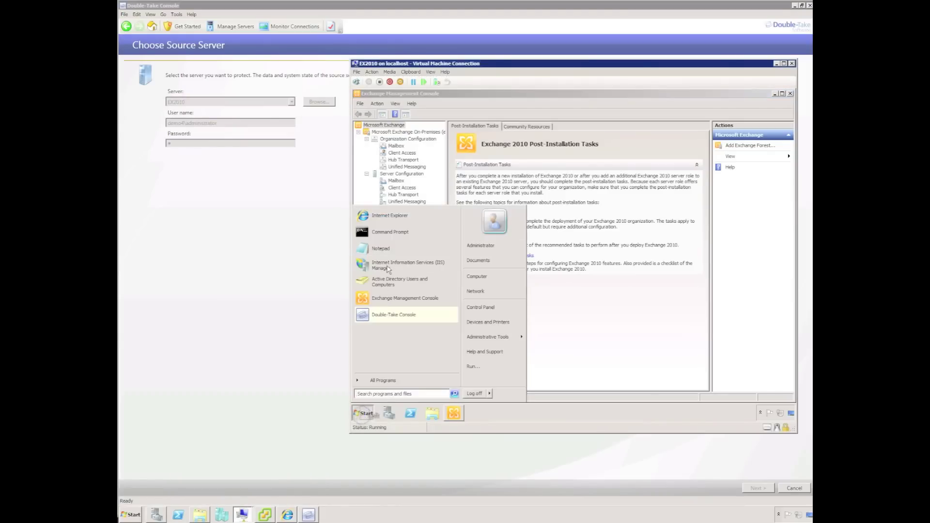
left_click(390, 231)
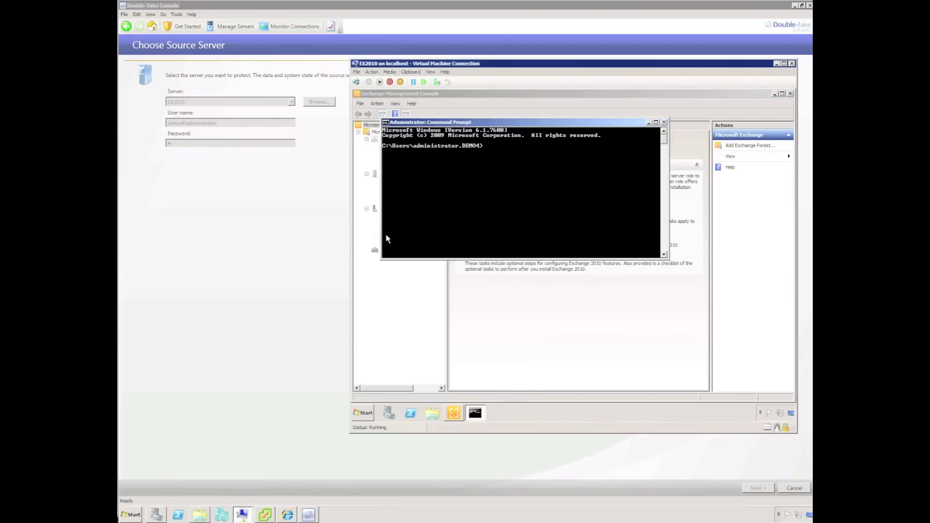
Use diskpart to change the SAN policy from Offline Shared to Online All, then close the prompt.
type("diskpart")
key("Return")
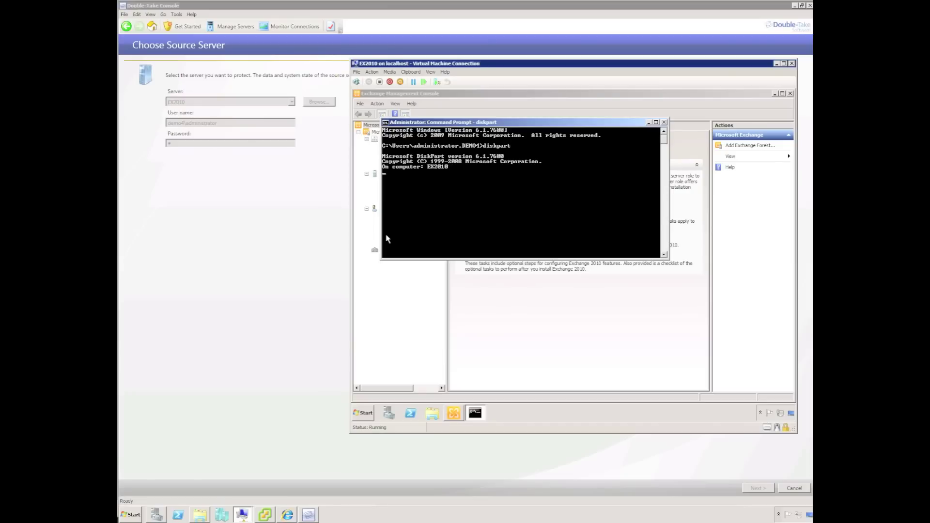
type("san")
key("Return")
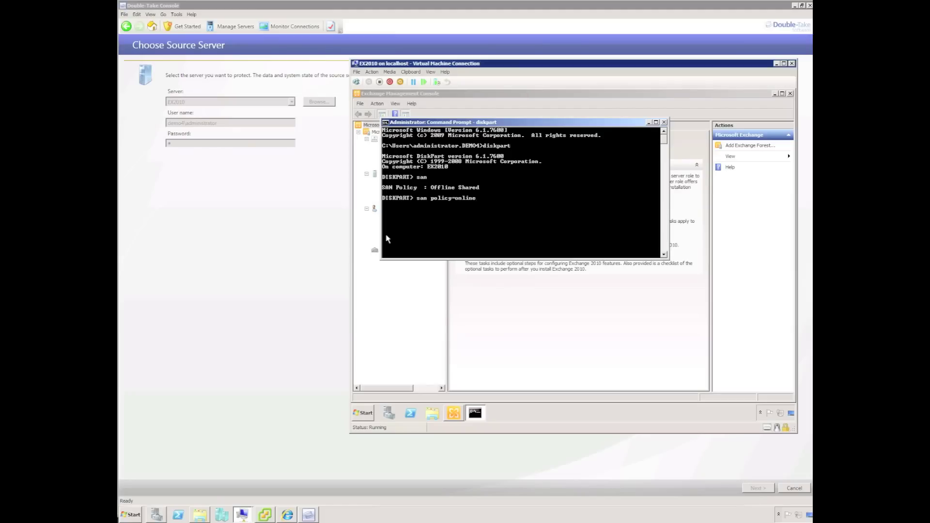
key("Return")
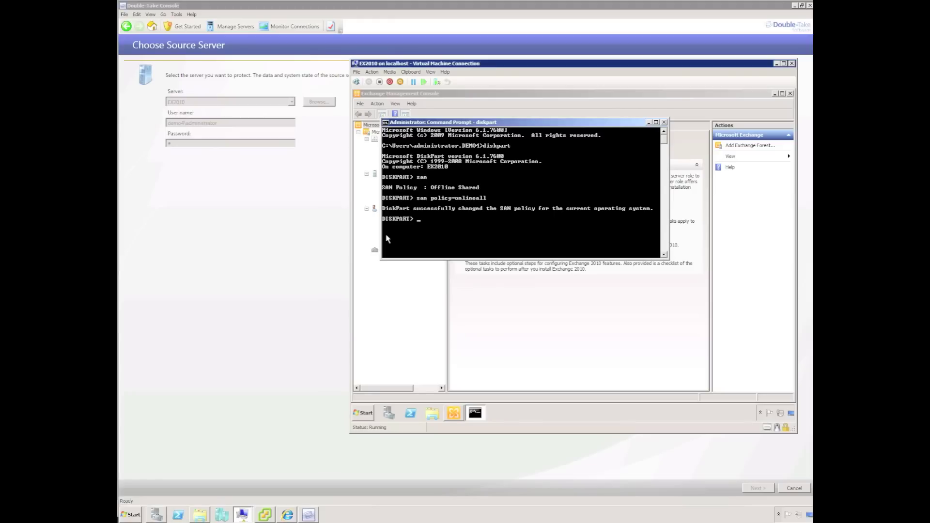
type("san")
key("Return")
type("exit")
key("Return")
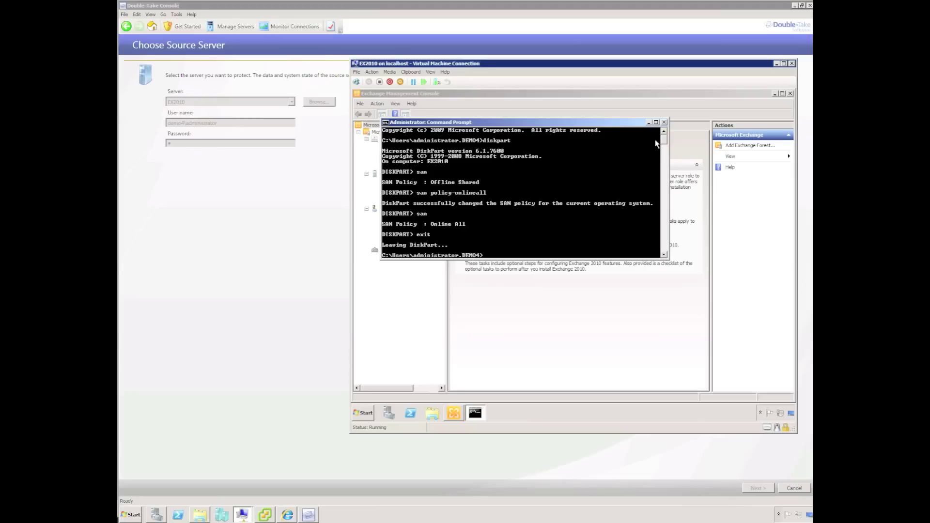
left_click(664, 122)
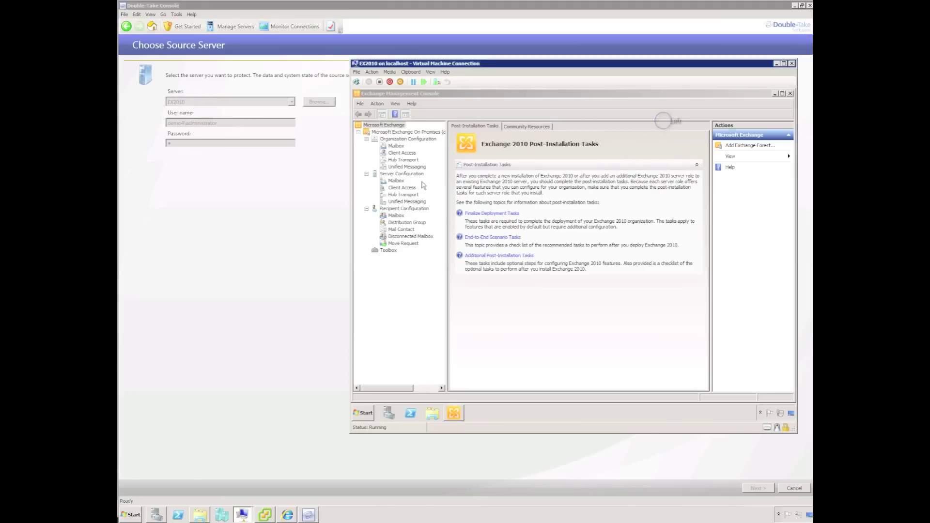
Dismiss the SAN Policy warning, add volumes E and F, and exclude c:\temp.
left_click(302, 227)
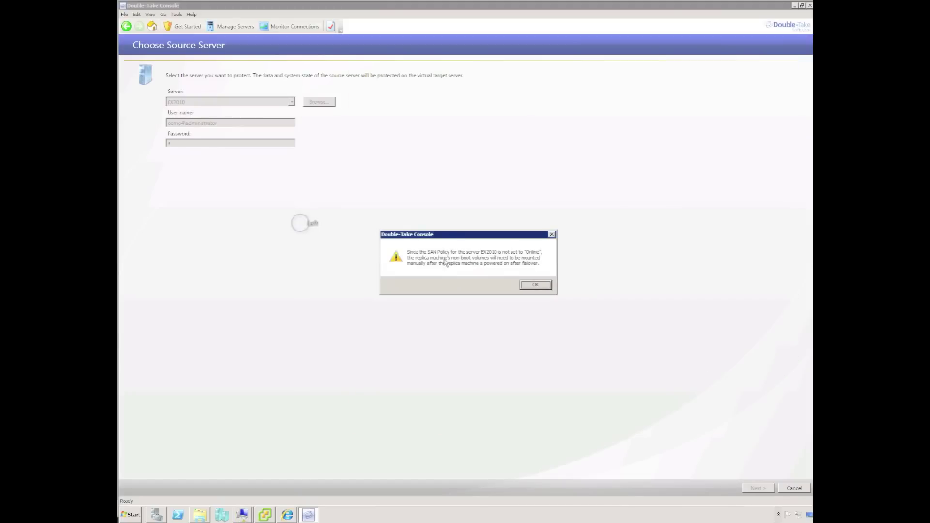
left_click(535, 284)
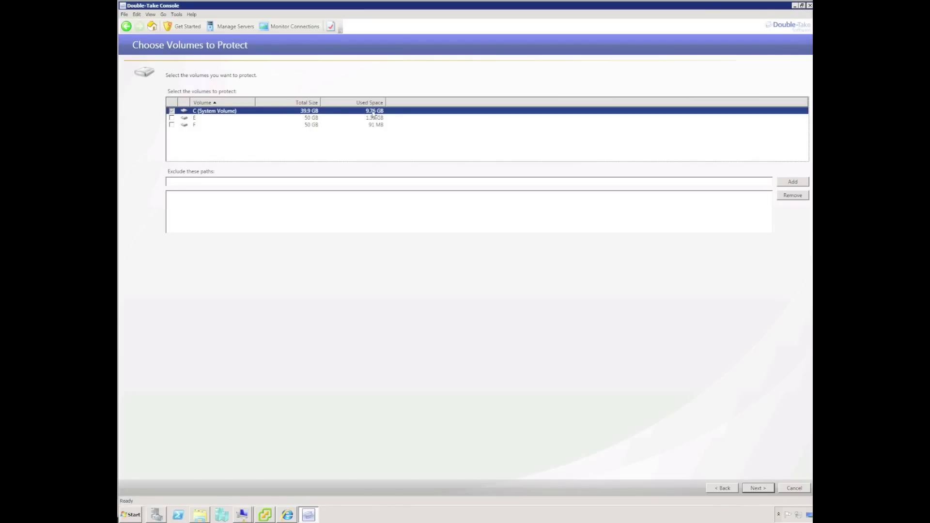
left_click(171, 117)
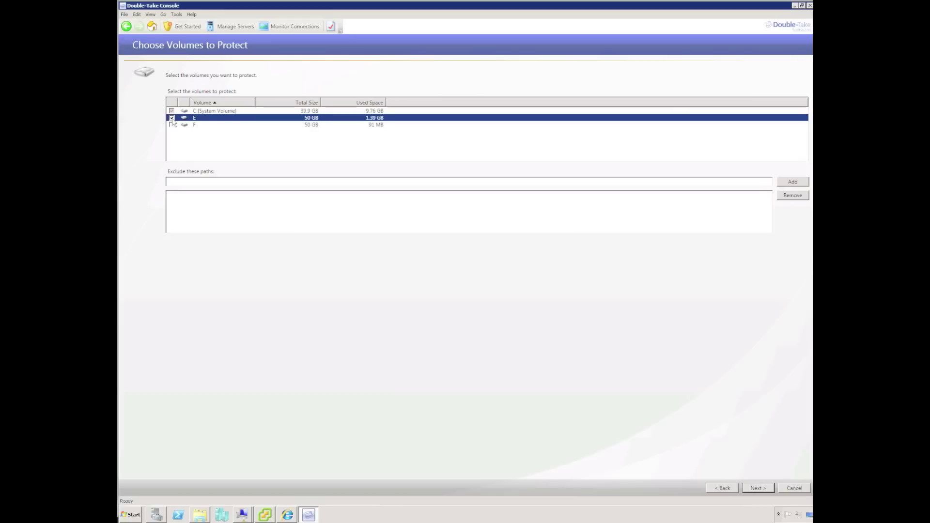
left_click(172, 125)
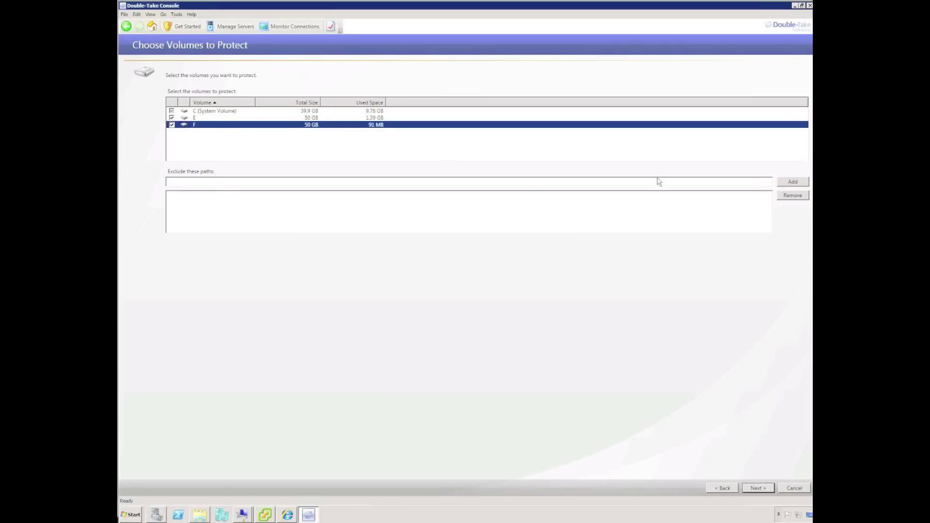
left_click(212, 182)
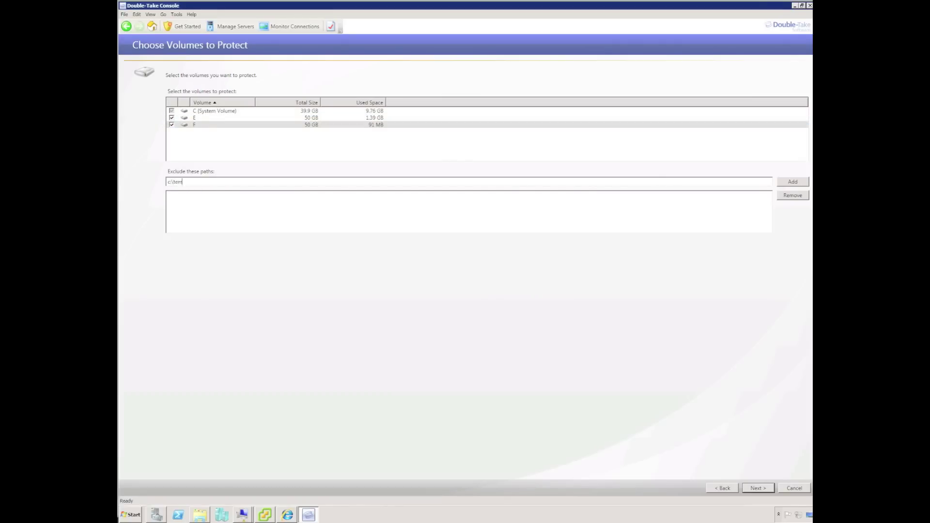
left_click(793, 182)
left_click(755, 488)
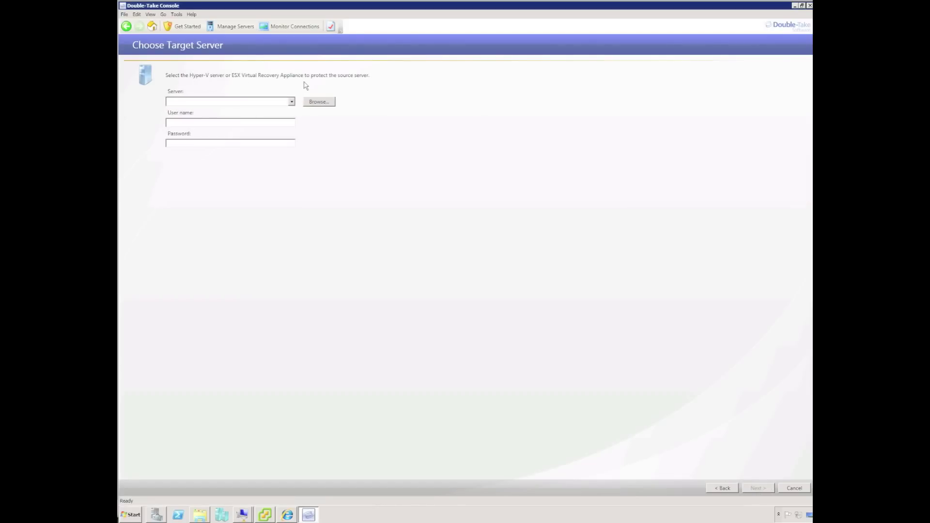
Set demo4vra as the target server with its credentials and validate it.
type("demo4vra")
key("Tab")
key("Tab")
type("p")
key("Return")
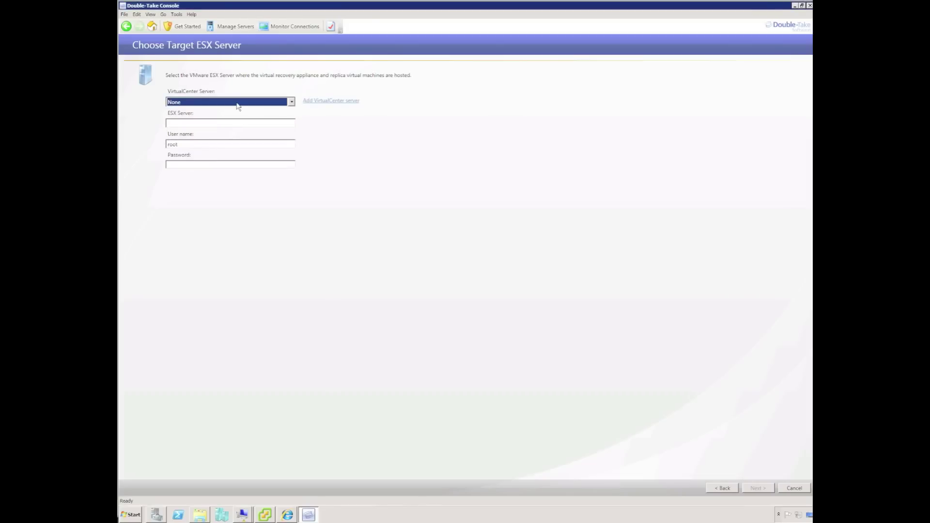
Skip adding a VirtualCenter and connect to ESX host 10.77.1.210 with its credentials.
left_click(322, 100)
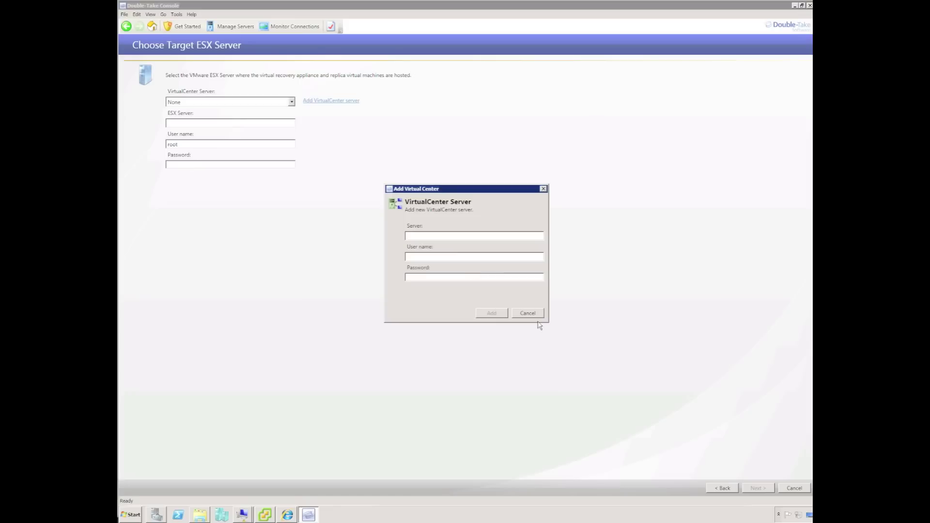
left_click(536, 316)
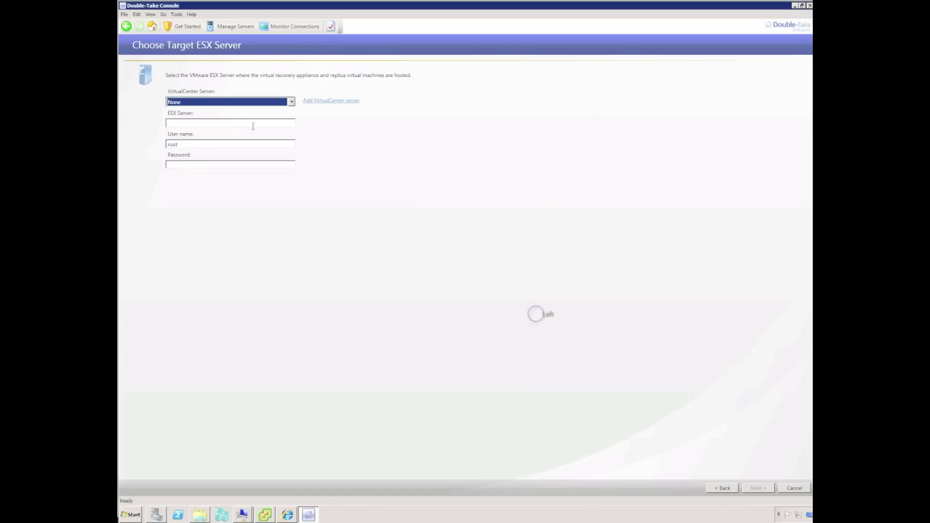
left_click(206, 124)
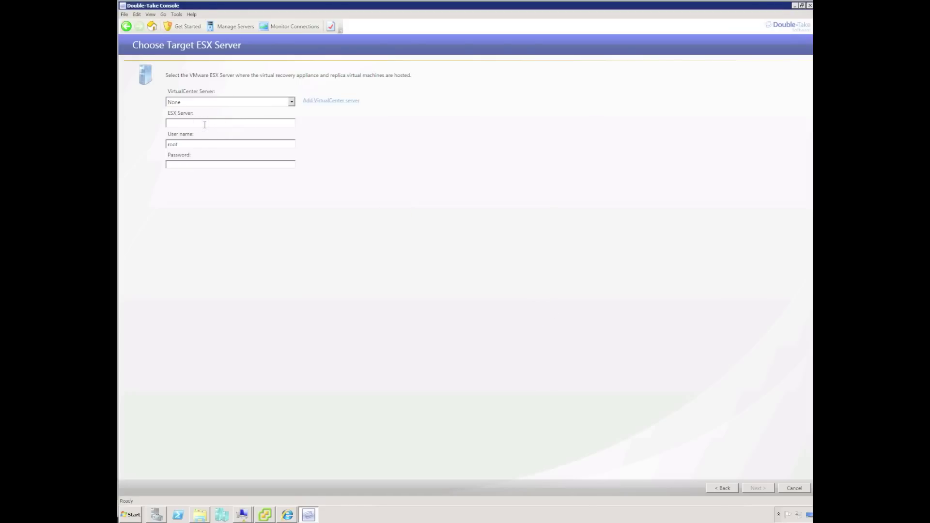
type("10.77.1.210")
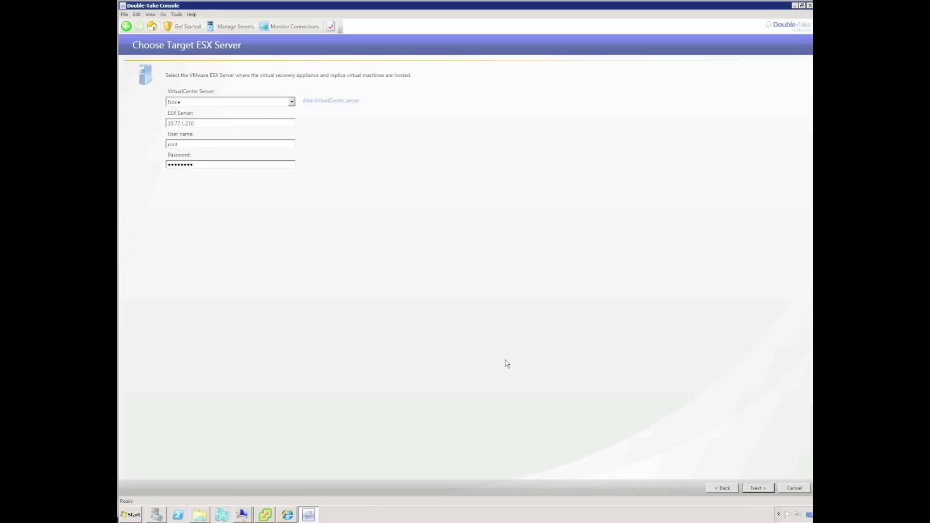
left_click(758, 488)
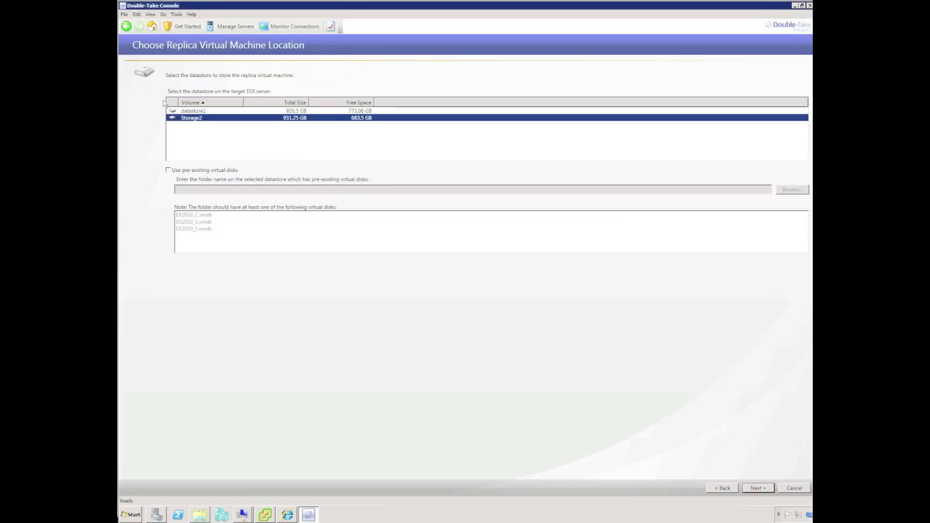
Place the replica virtual machine on datastore1 and continue.
left_click(193, 111)
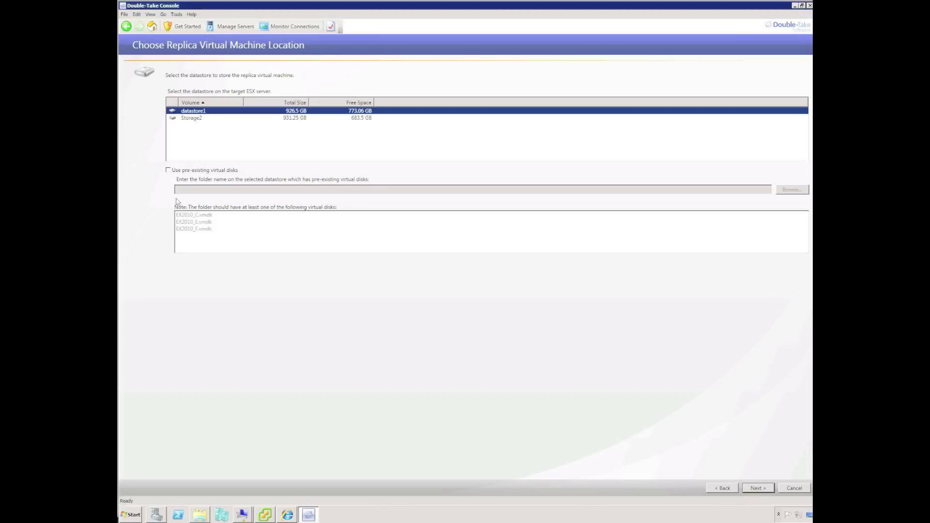
left_click(756, 488)
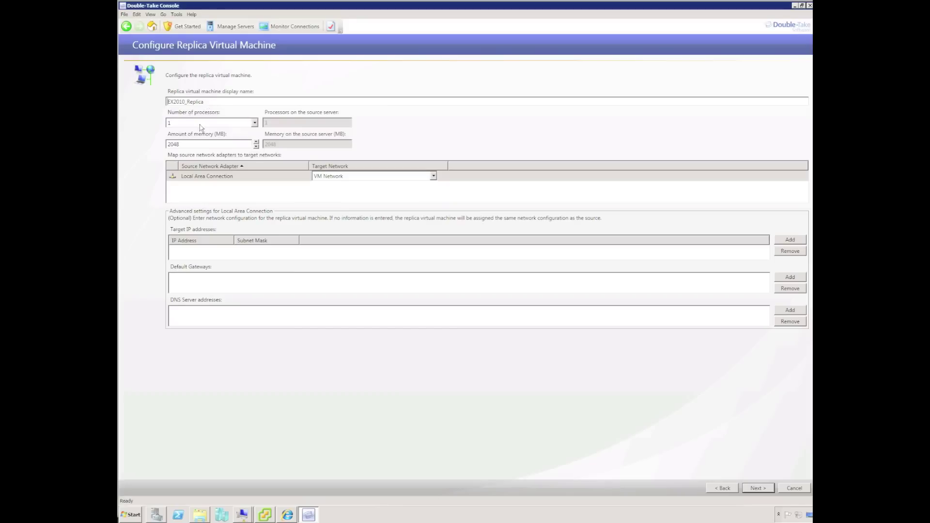
left_click(255, 123)
left_click(254, 123)
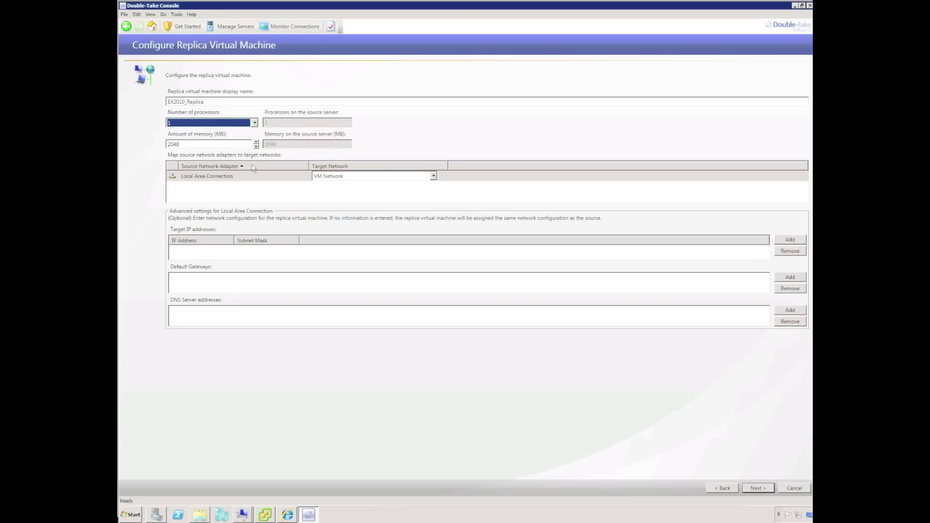
left_click(433, 176)
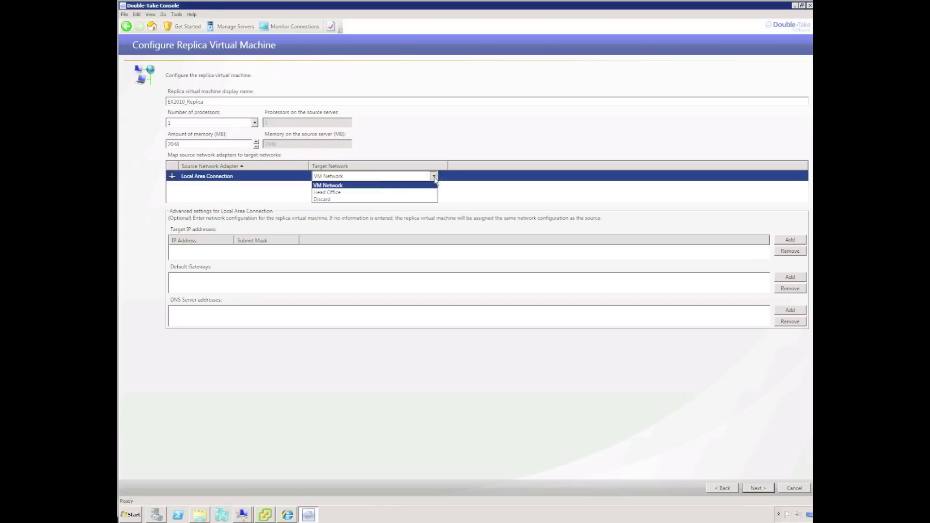
left_click(408, 186)
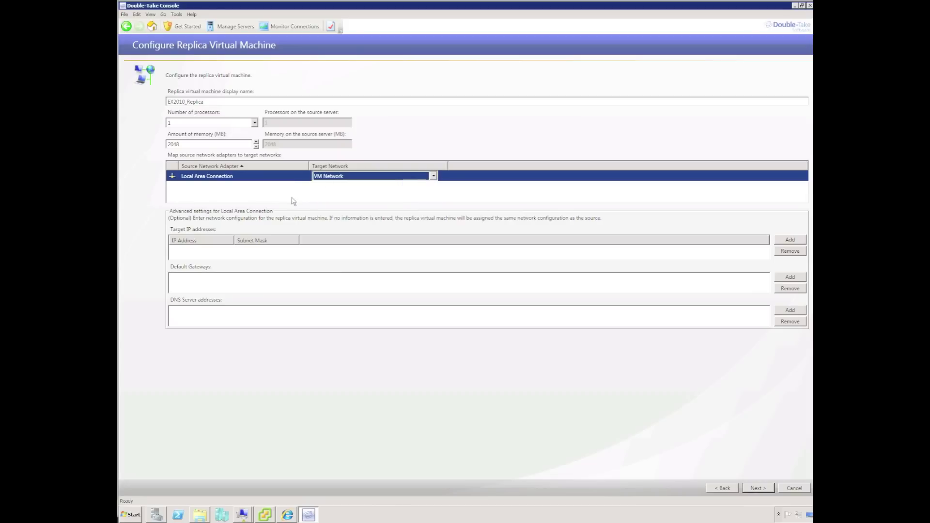
left_click(223, 254)
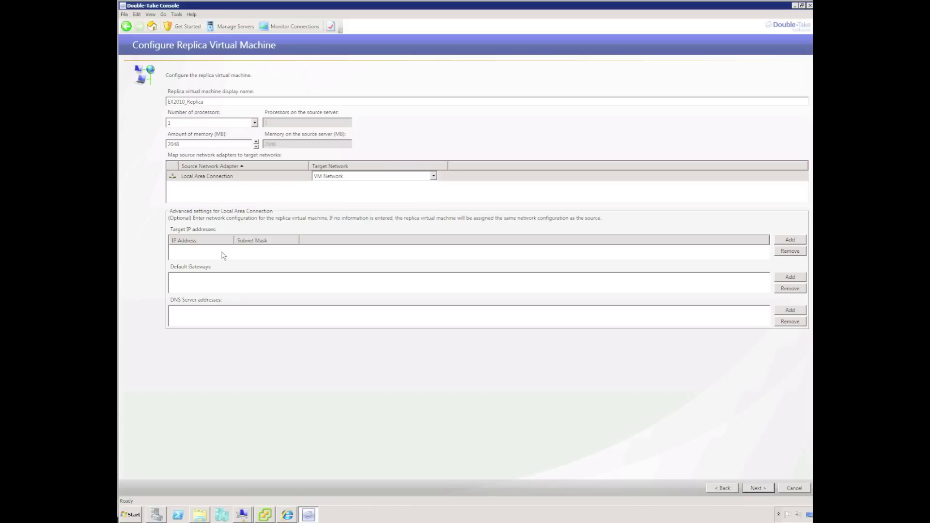
left_click(790, 239)
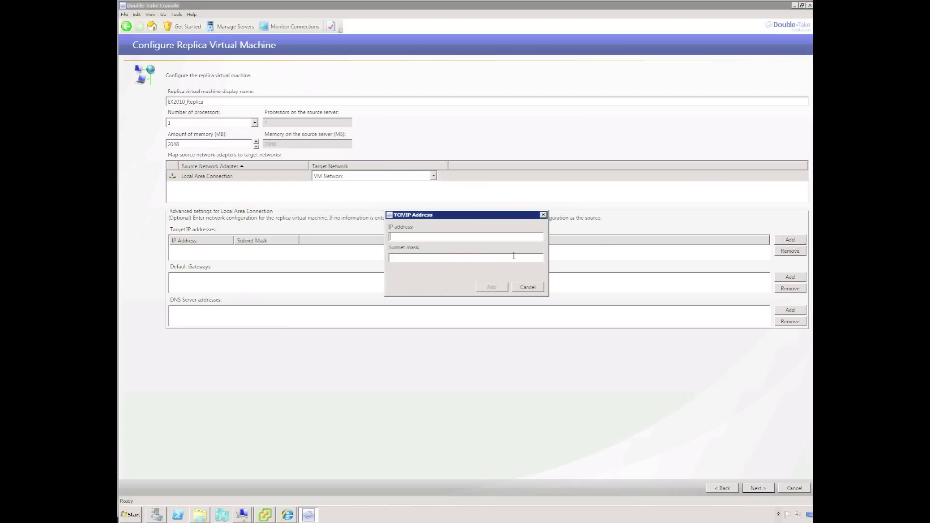
left_click(529, 288)
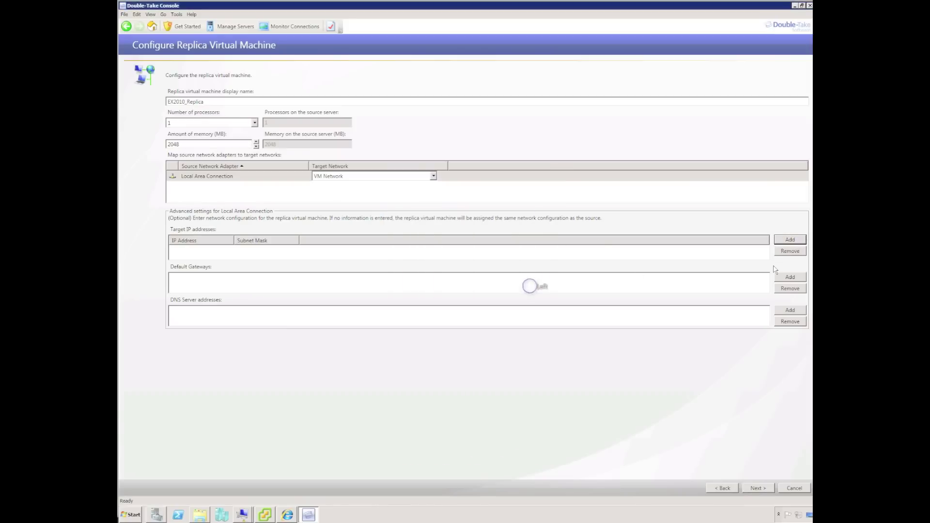
left_click(790, 277)
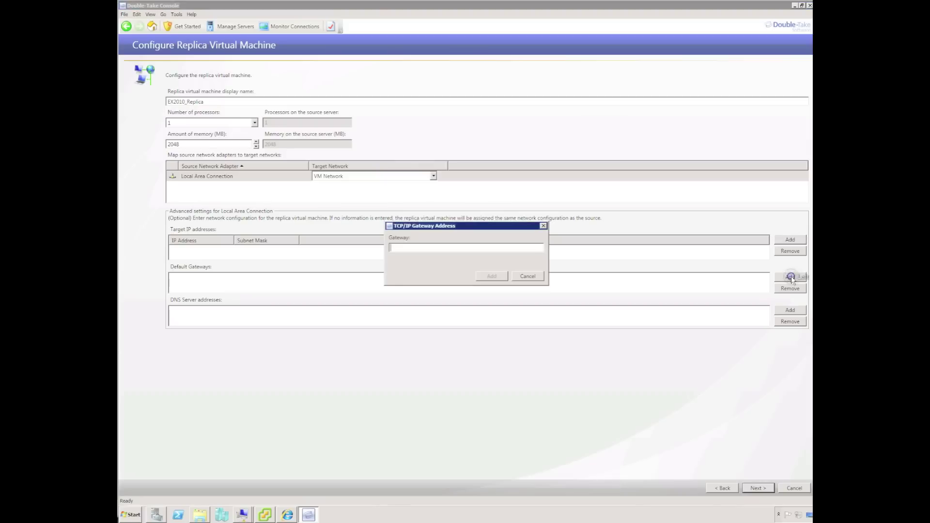
left_click(528, 276)
left_click(790, 311)
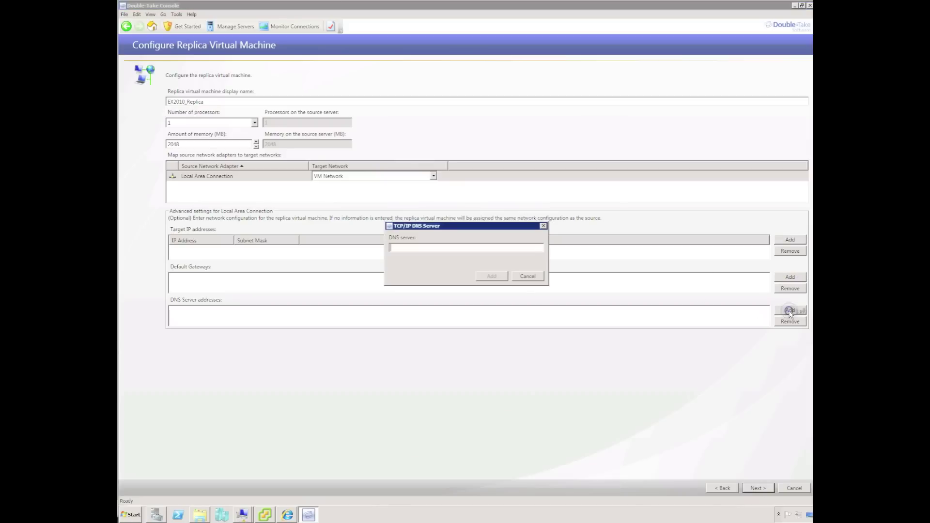
left_click(535, 278)
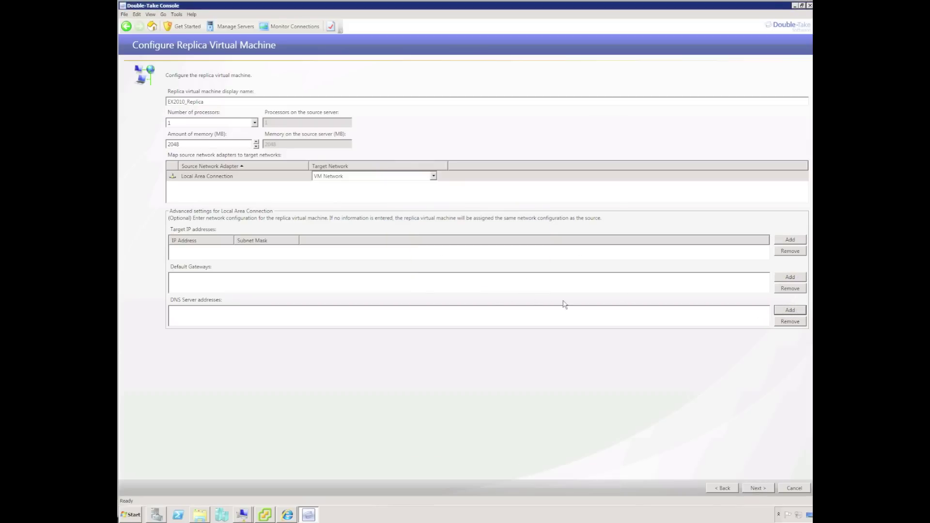
left_click(761, 488)
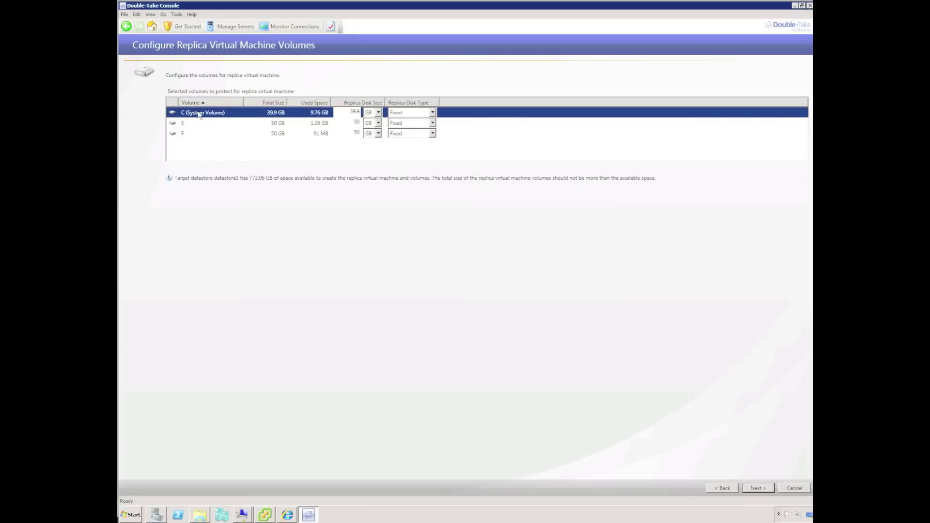
Size the replica disks: C to 20 GB, E and F to 10 GB.
left_click(352, 112)
double_click(354, 112)
type("20")
double_click(356, 122)
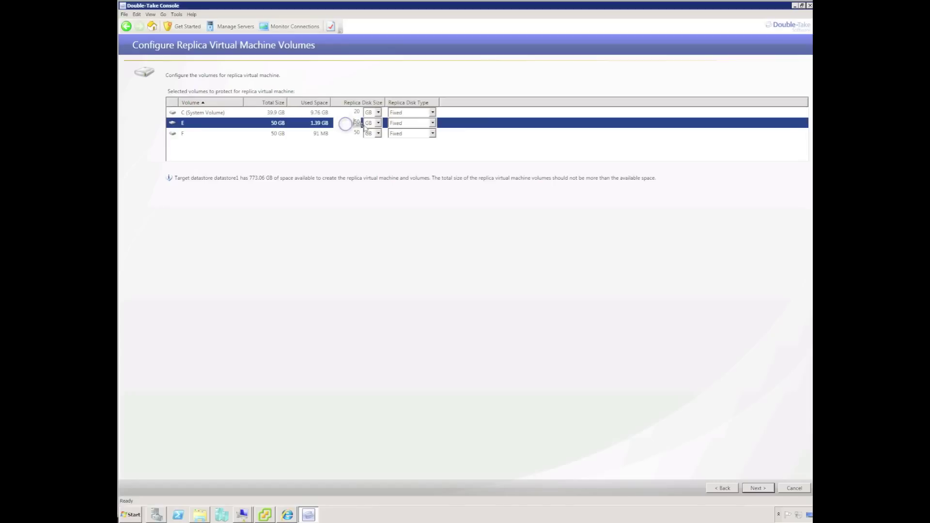
type("1")
double_click(356, 132)
type("10")
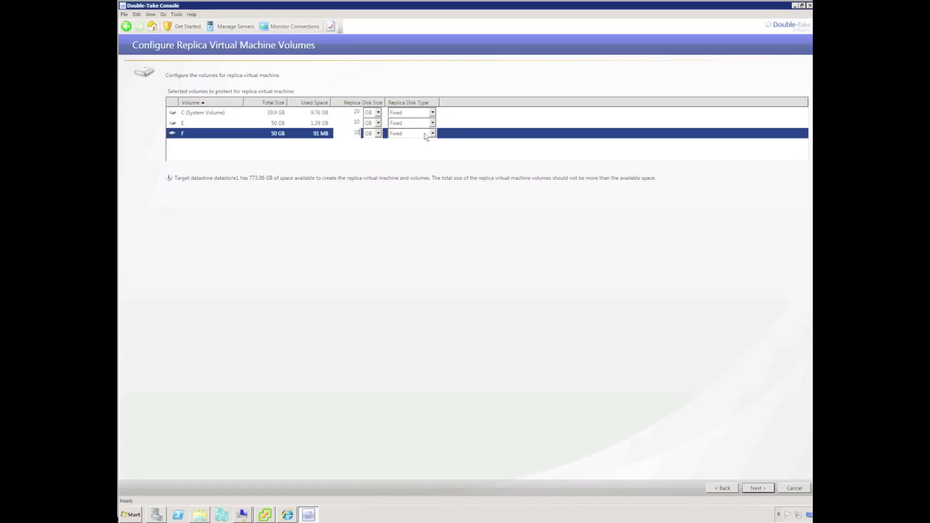
Set the replica disk type to Dynamic for volumes C, E and F.
left_click(432, 113)
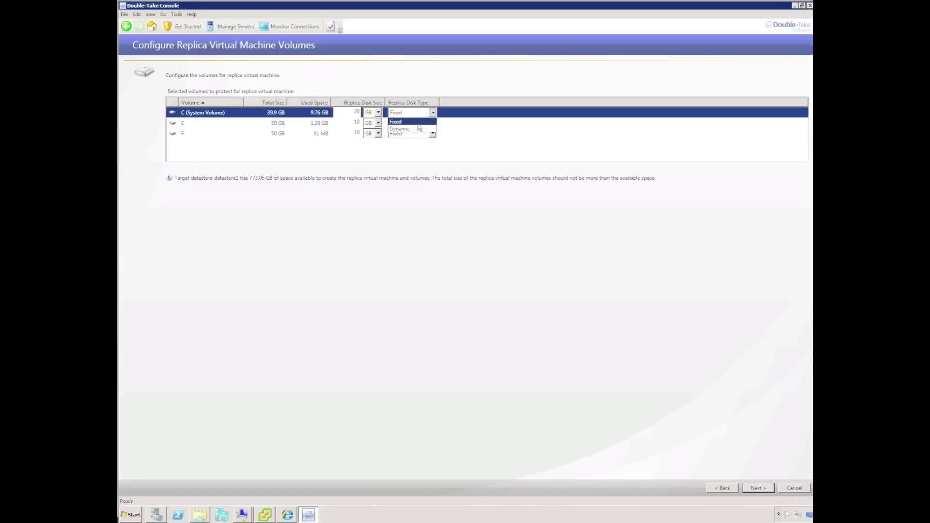
left_click(427, 128)
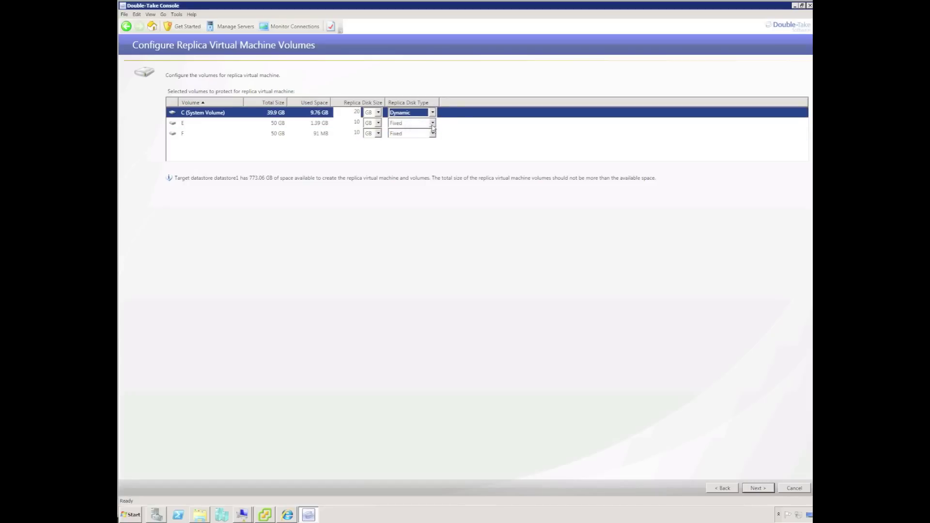
left_click(431, 123)
left_click(426, 140)
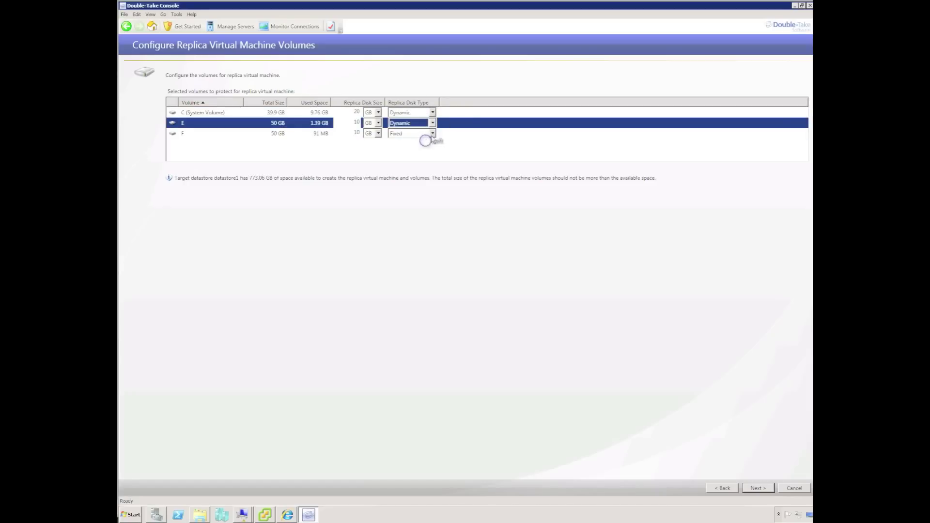
left_click(432, 133)
left_click(413, 150)
left_click(411, 201)
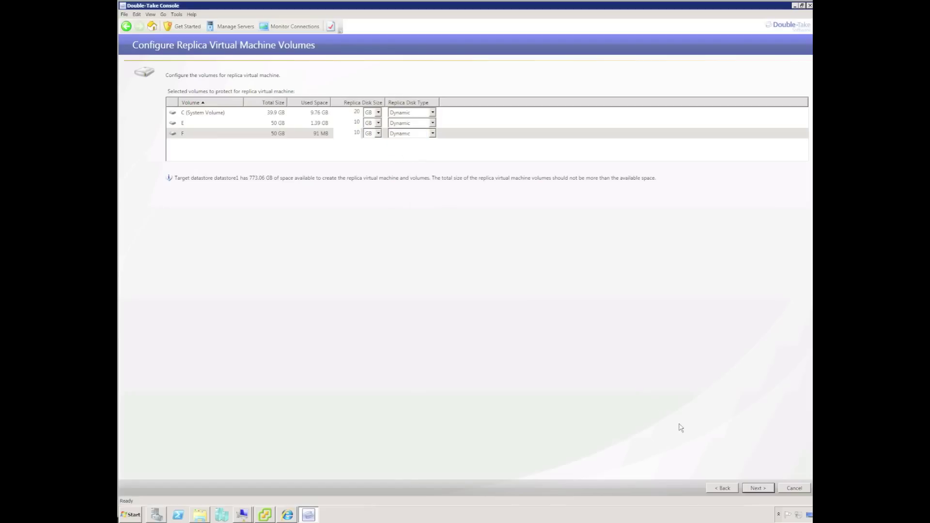
Keep compression at None and bandwidth limiting off, and enable automatic failover watching 10.77.1.216.
left_click(753, 487)
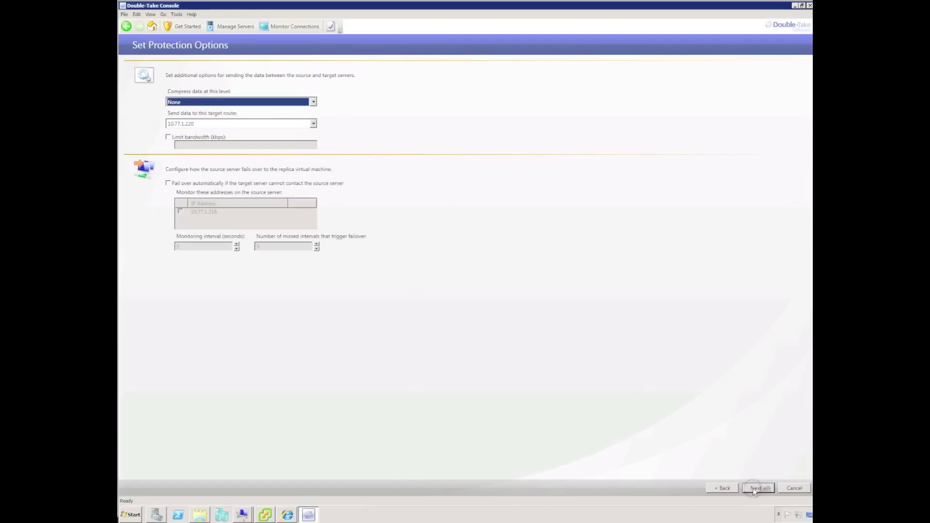
left_click(314, 102)
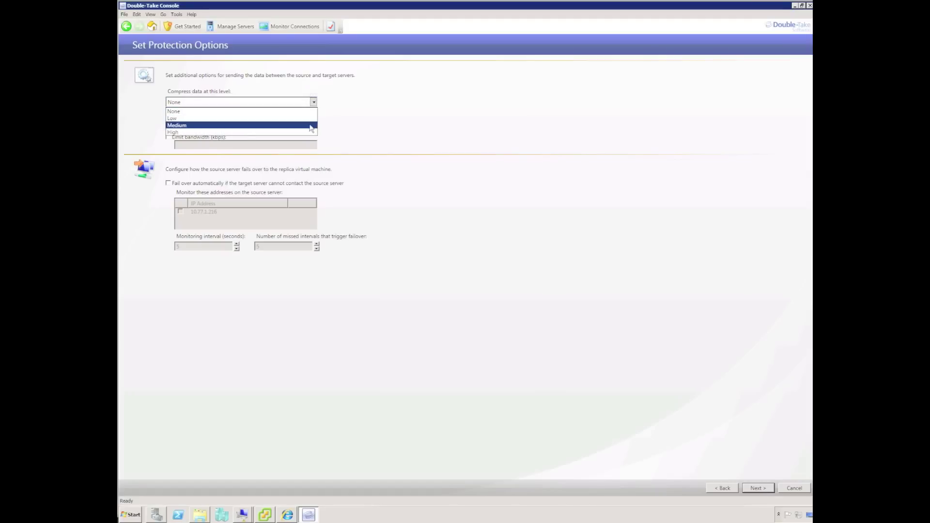
left_click(343, 113)
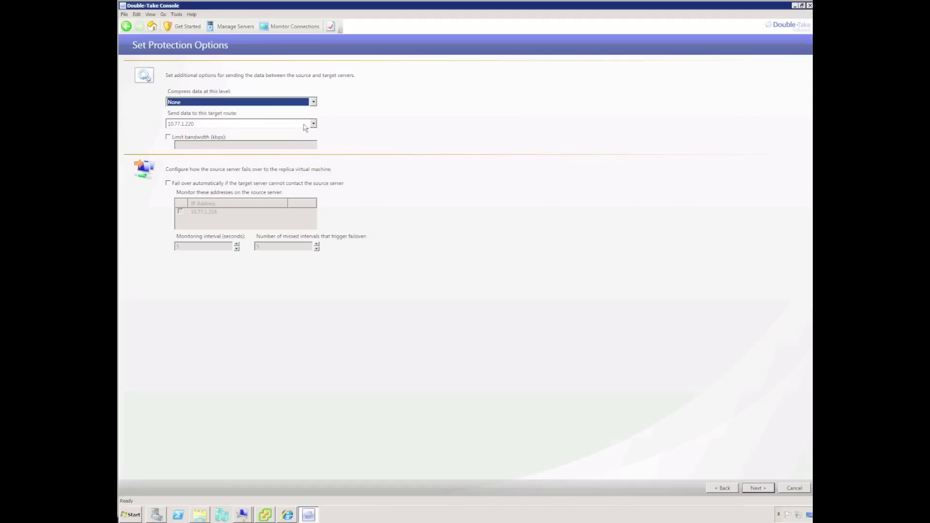
left_click(170, 141)
left_click(171, 143)
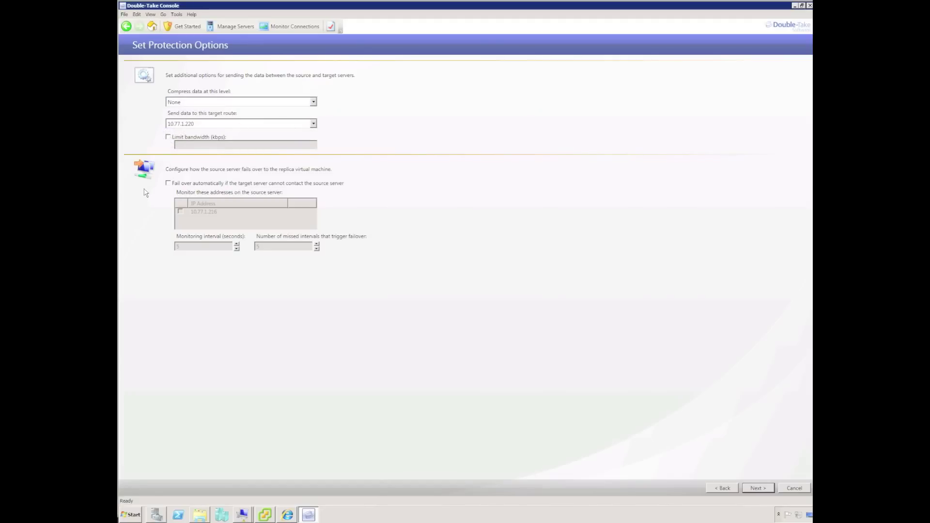
left_click(168, 184)
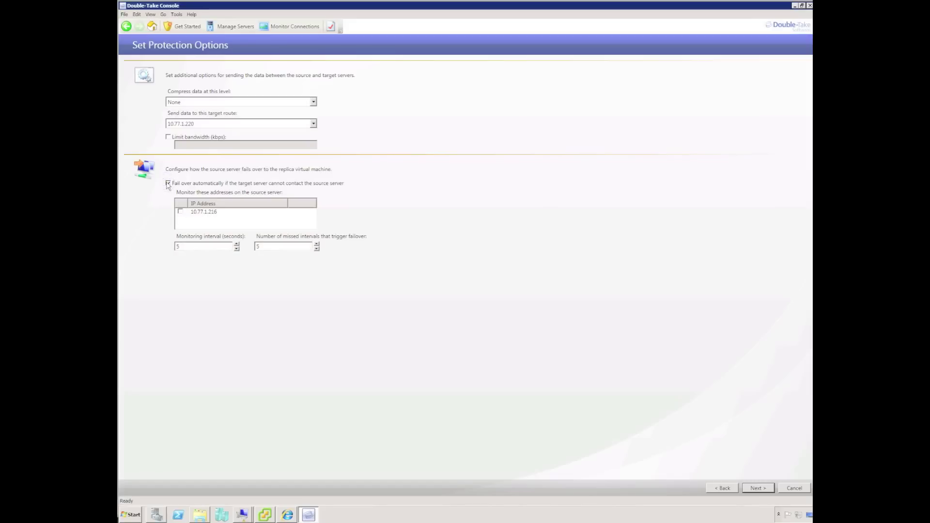
left_click(180, 212)
left_click(761, 489)
left_click(761, 489)
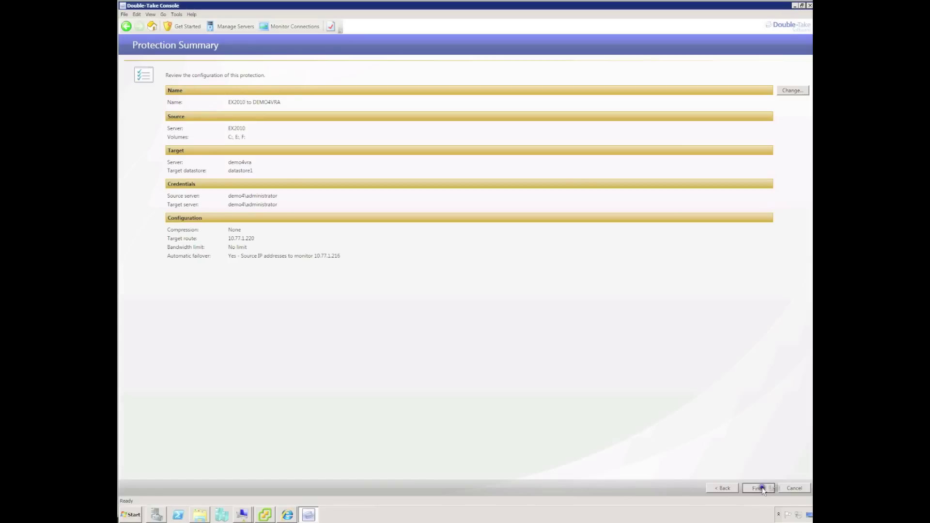
Finish the Protection Summary to create the EX2010 to DEMO4VRA protection and start replication.
left_click(762, 488)
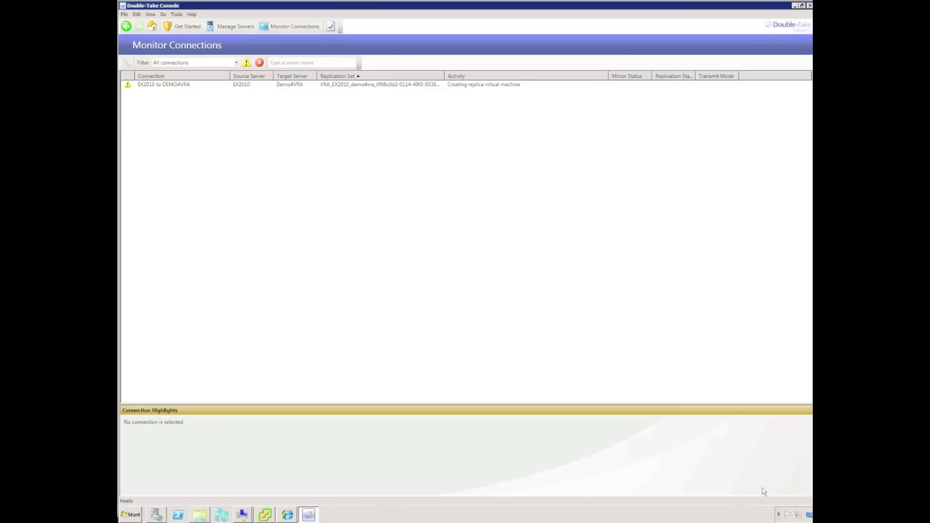
left_click(265, 515)
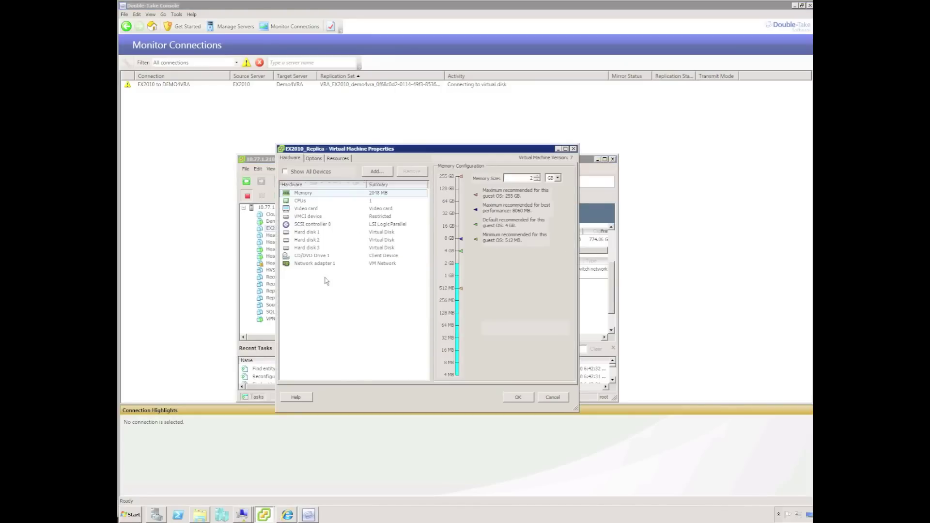
left_click(304, 232)
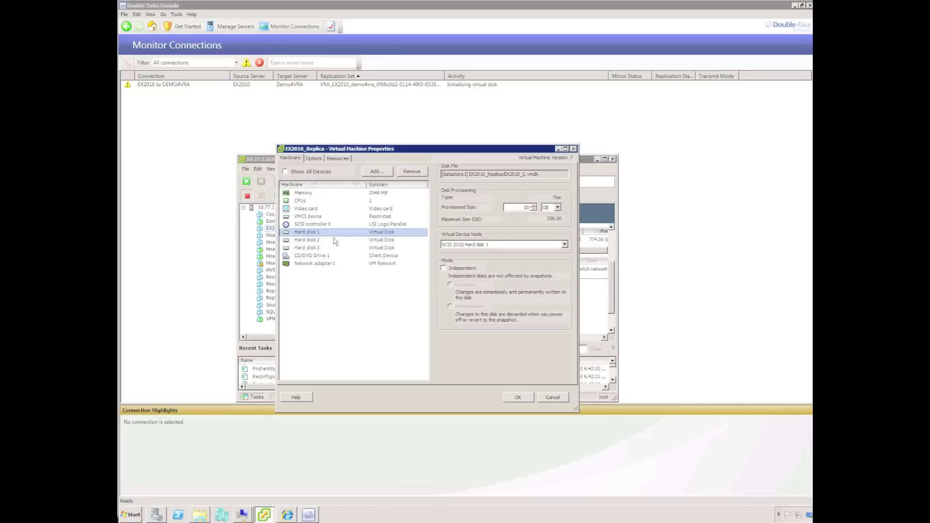
left_click(312, 240)
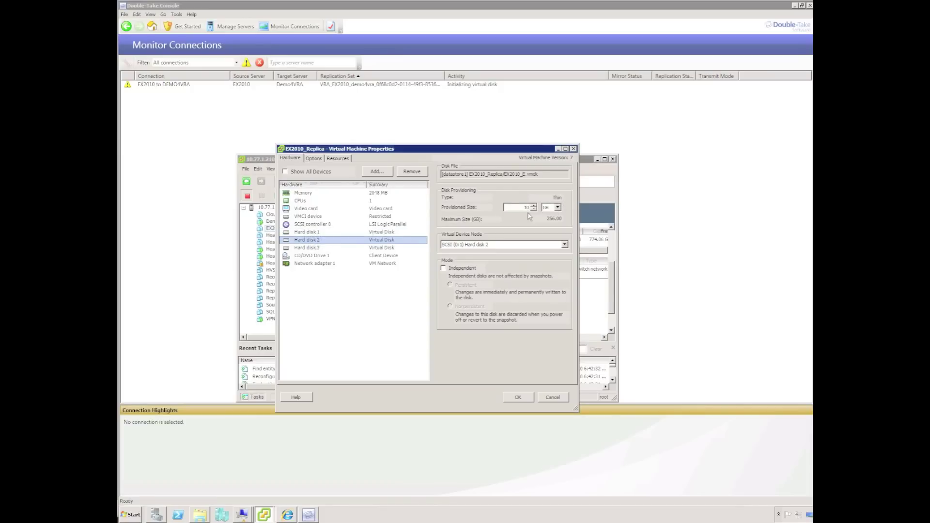
left_click(316, 248)
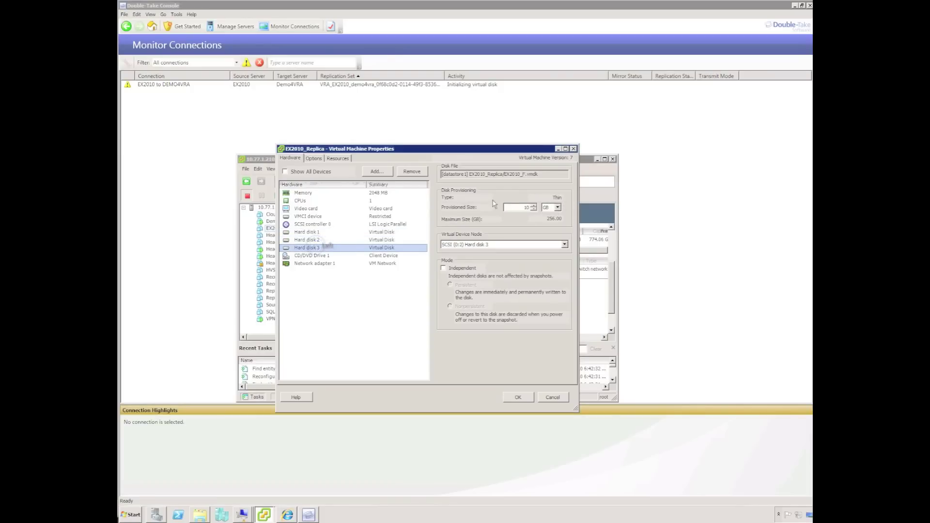
left_click(552, 396)
left_click(598, 162)
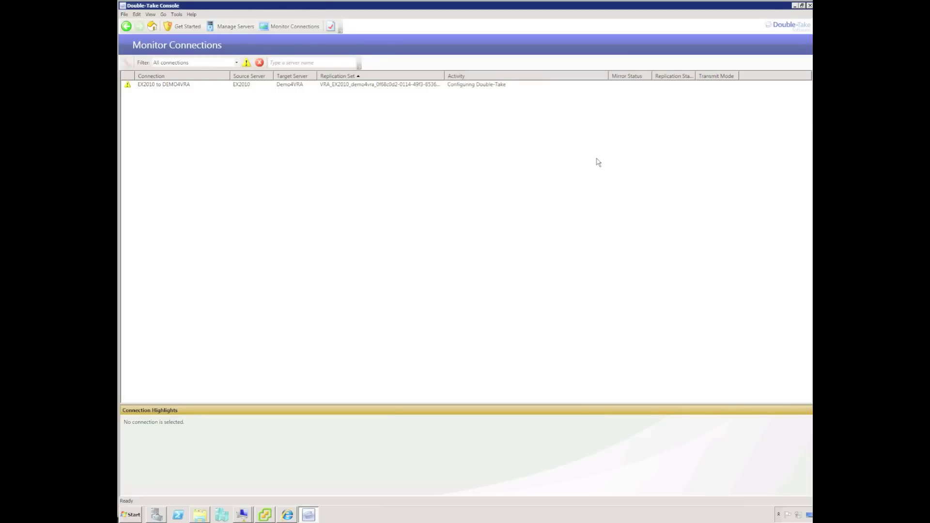
Review Hard disk 3 and 4 in Demo4VRA's settings, then cancel without changes.
left_click(265, 514)
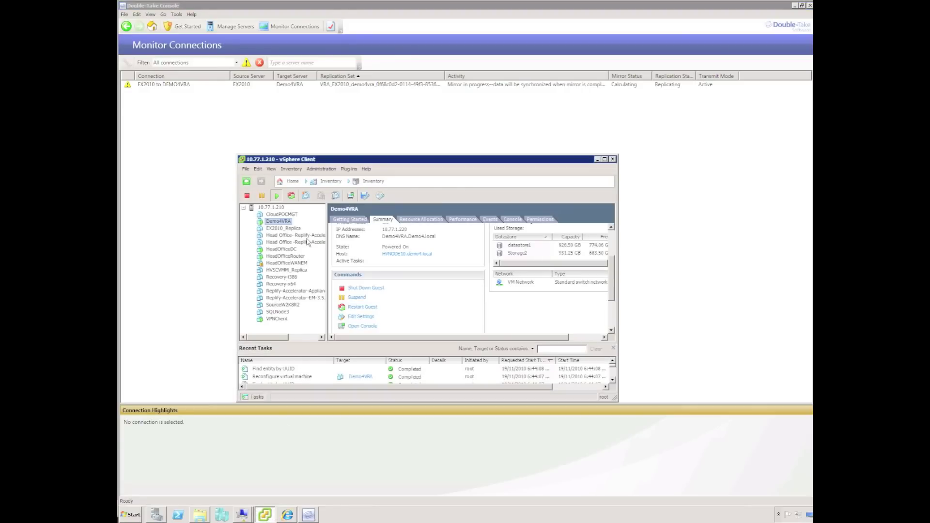
right_click(286, 222)
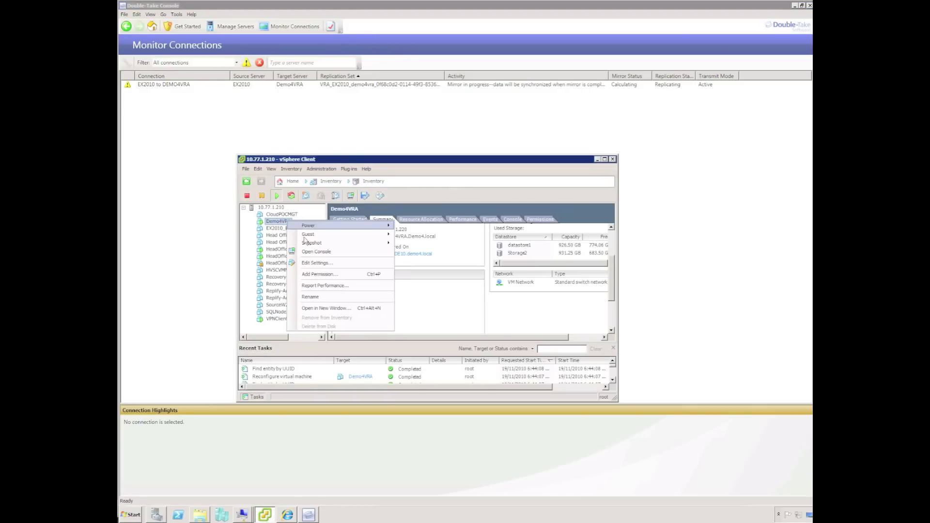
left_click(310, 262)
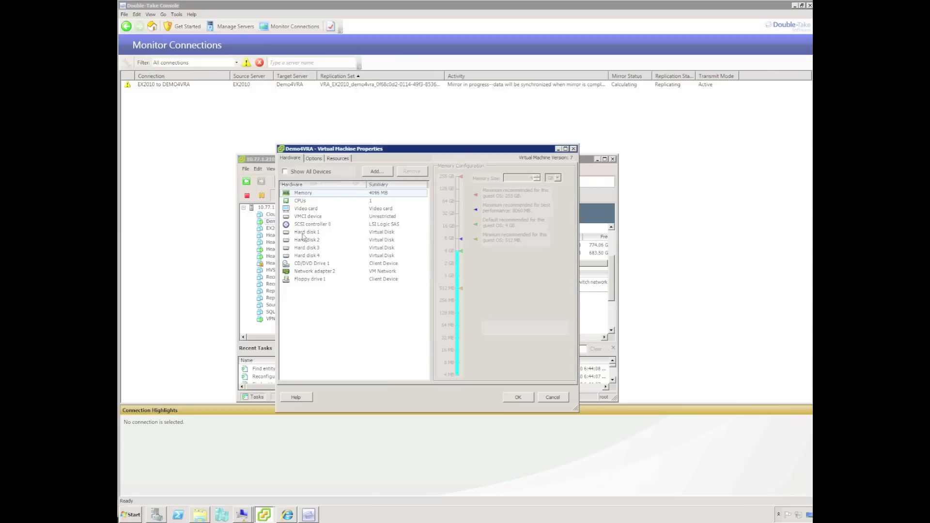
left_click(305, 247)
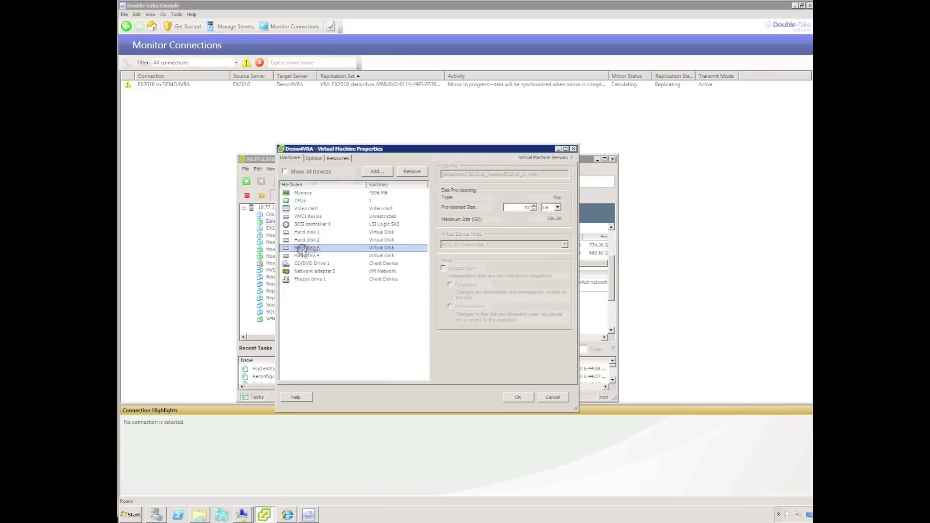
left_click(305, 255)
left_click(552, 397)
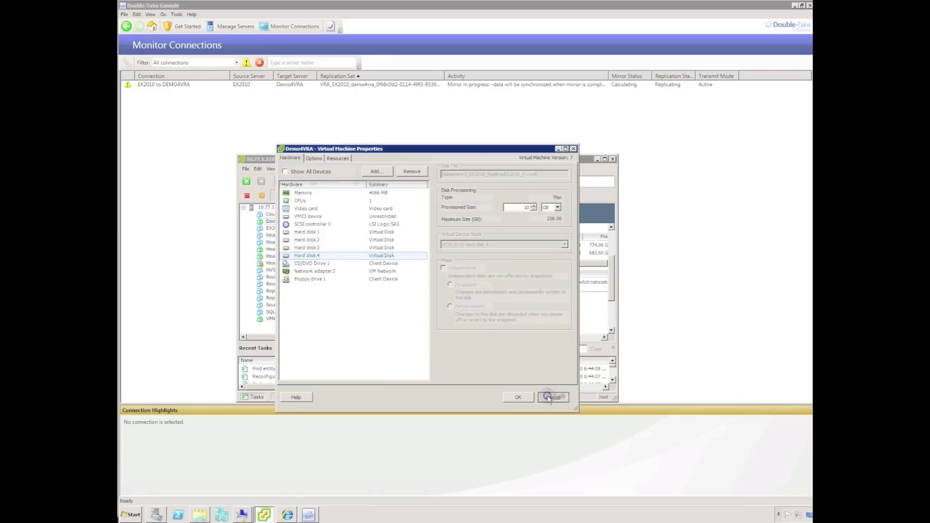
Minimize and restore vSphere Client, then open Demo4VRA's console.
left_click(597, 159)
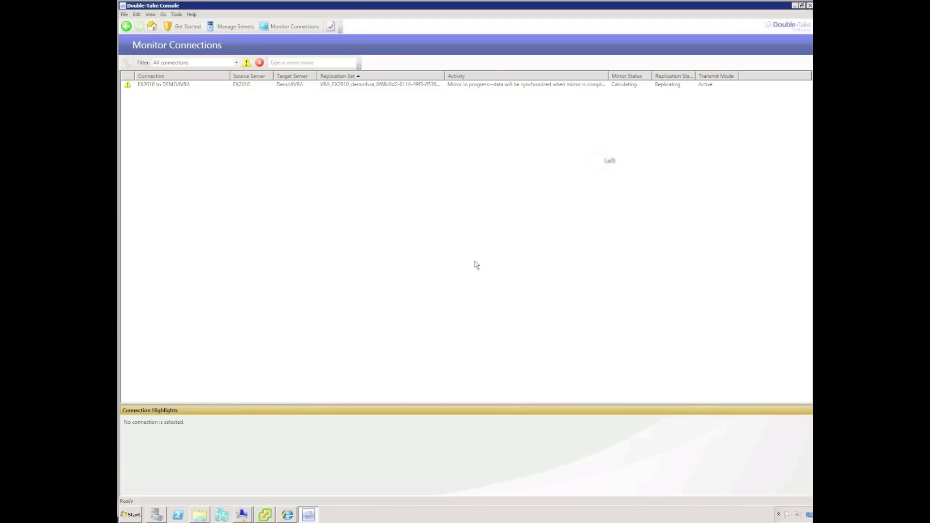
left_click(264, 516)
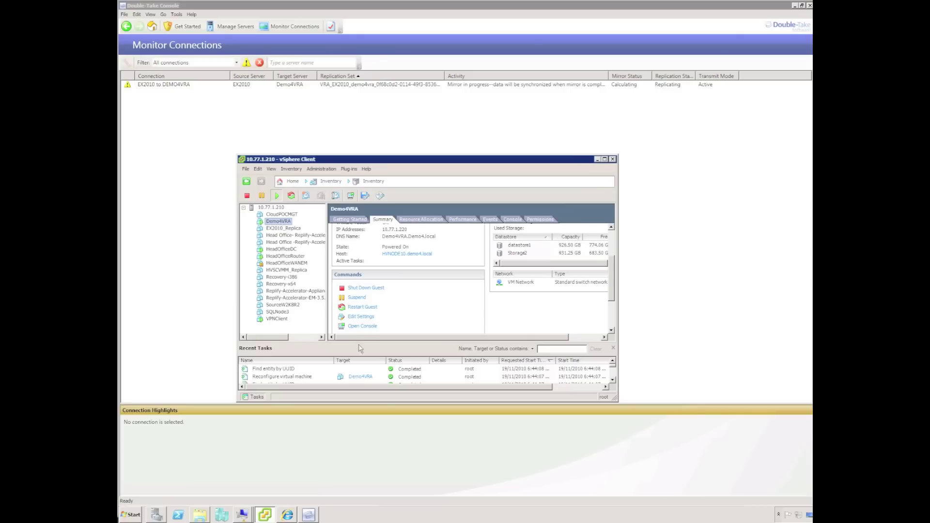
left_click(359, 326)
Open the VRA folder from Start > Run inside the Demo4VRA console.
left_click(192, 349)
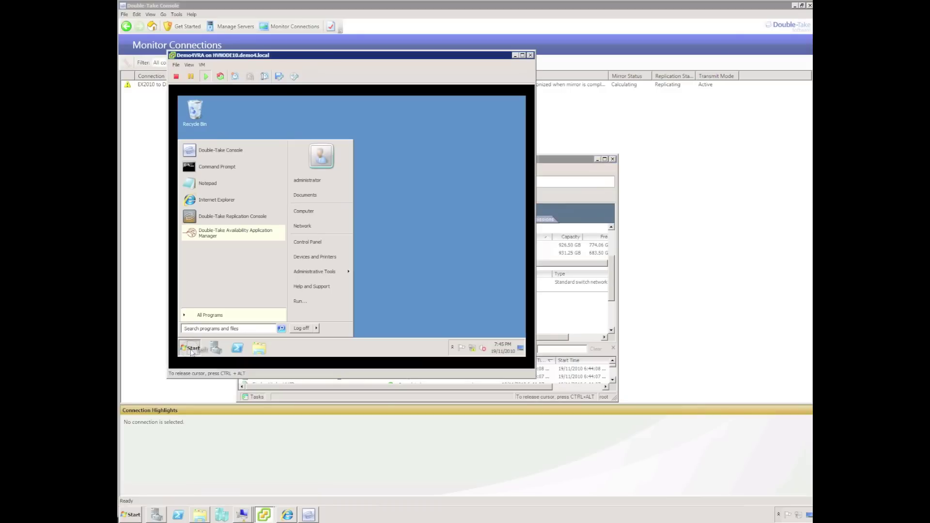
left_click(301, 305)
key("Return")
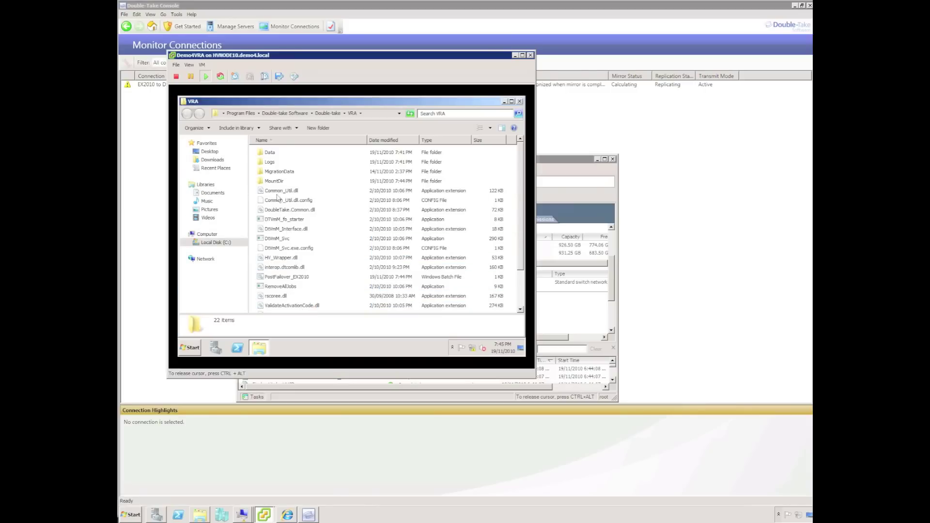
In MountDir, view the C mount's folders, then open the empty E mount.
double_click(274, 181)
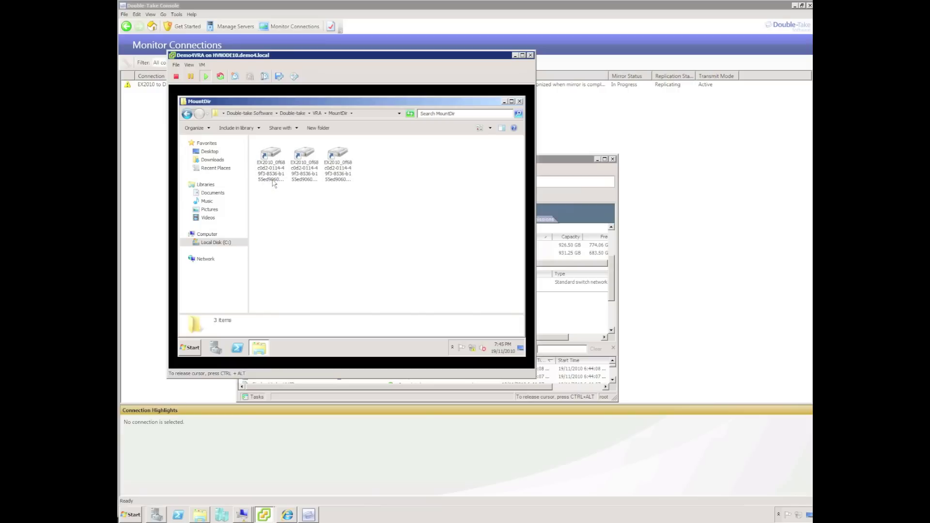
double_click(271, 155)
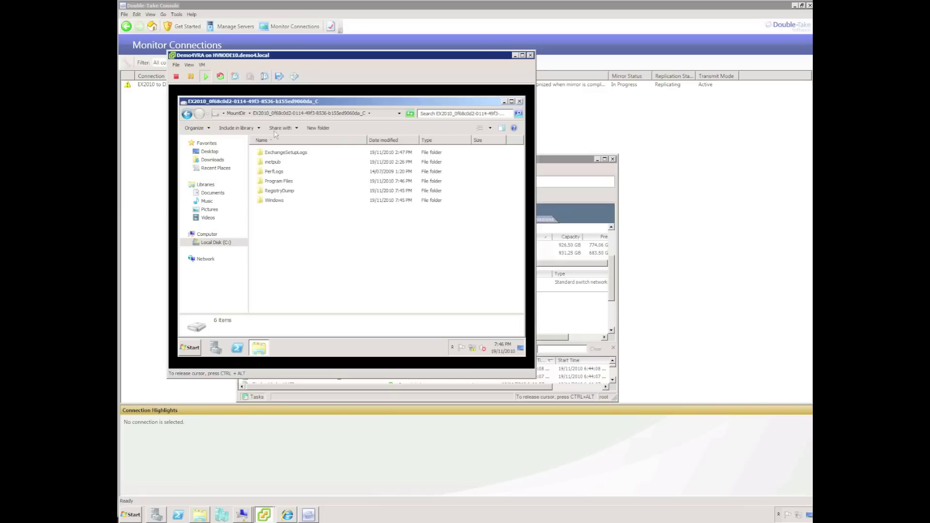
left_click(231, 115)
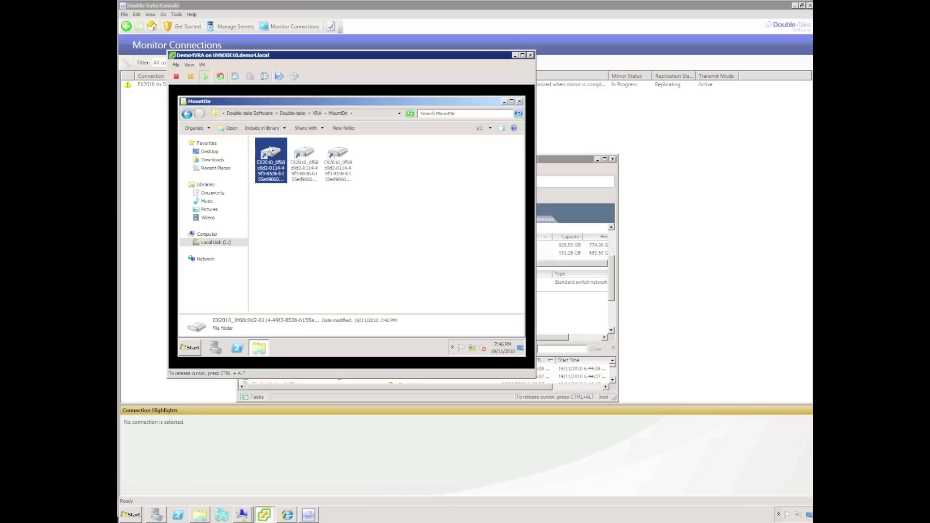
left_click(304, 157)
double_click(306, 157)
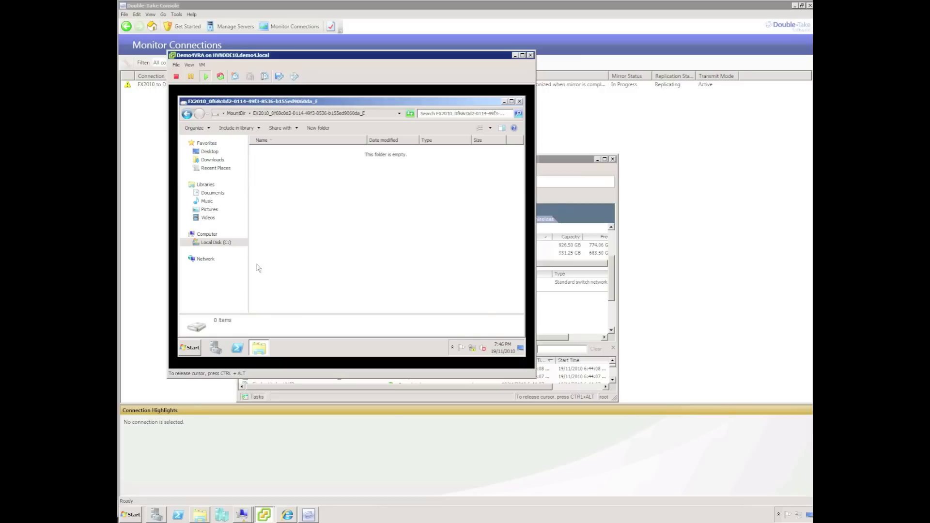
Open the \\ex2010 e$ share via Run and create a folder named Demo.
left_click(131, 516)
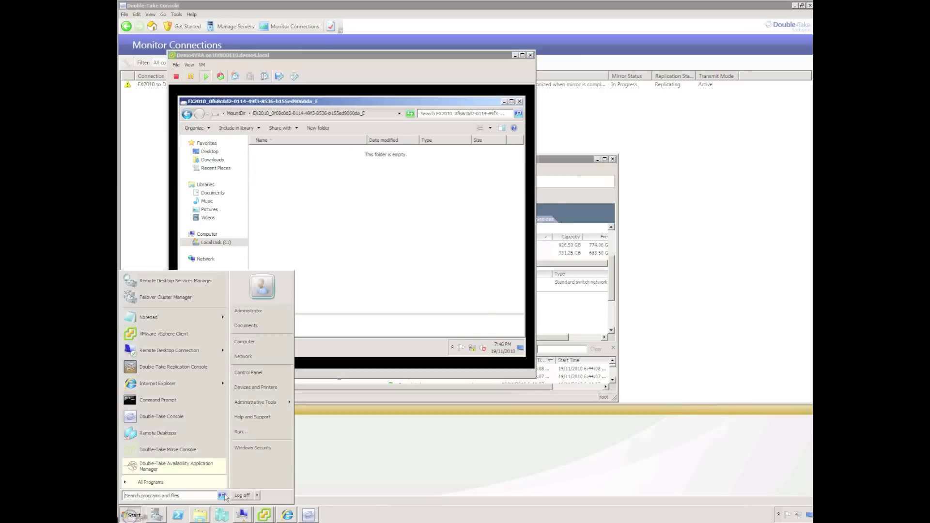
left_click(258, 435)
type("\\\\ex2010\\e")
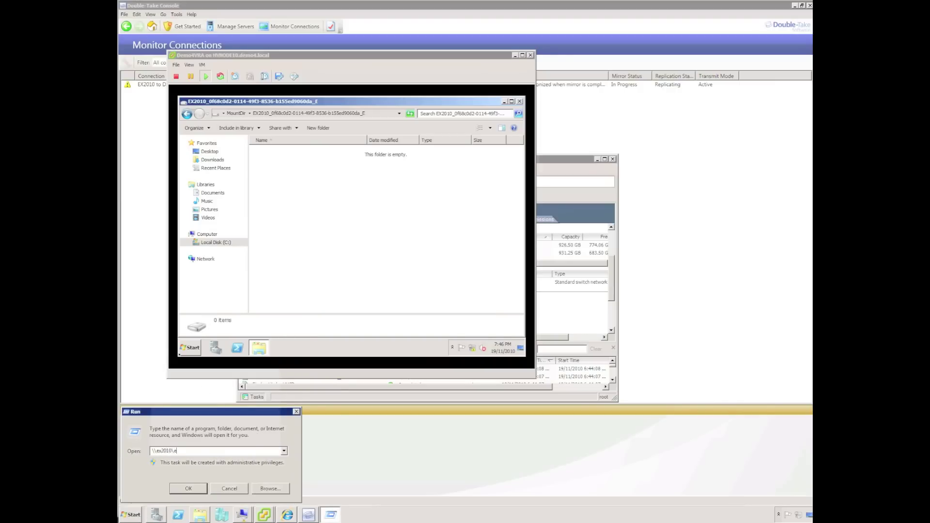
key("Return")
right_click(474, 336)
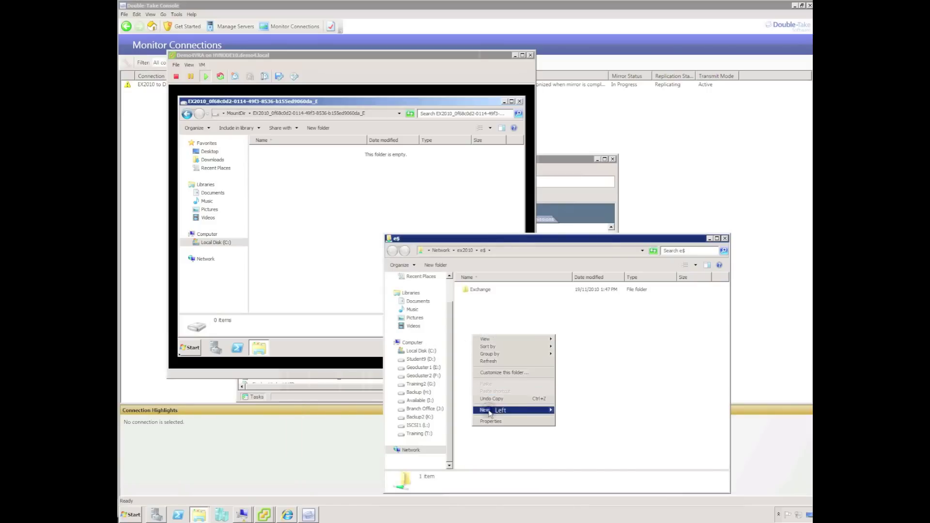
mouse_move(487, 410)
left_click(570, 414)
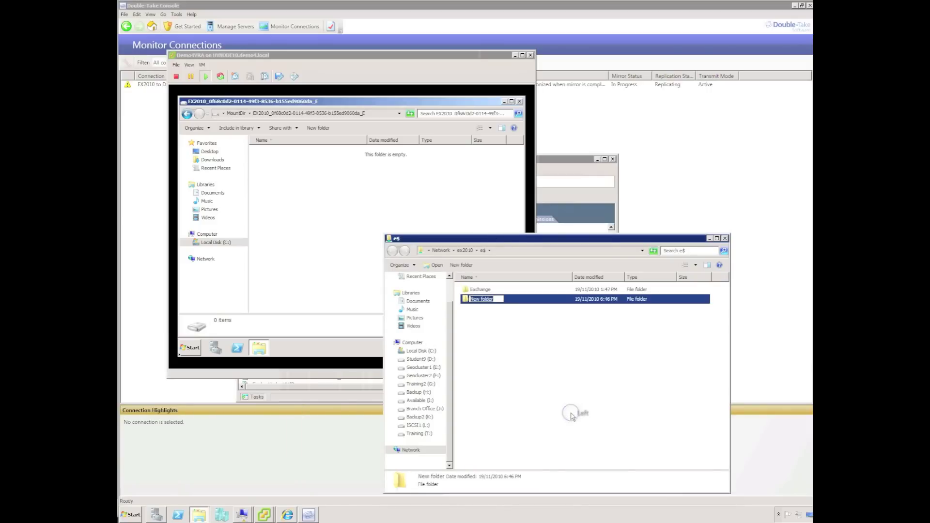
type("Demo")
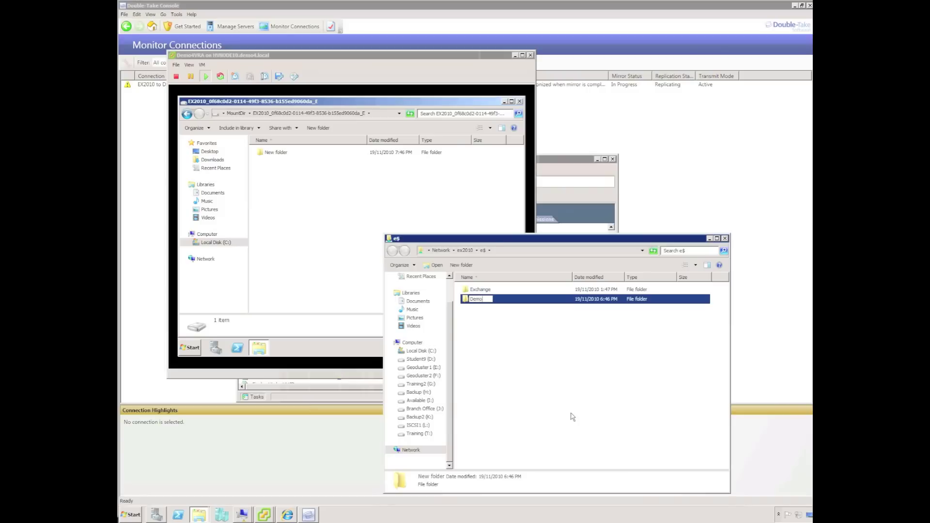
key("Return")
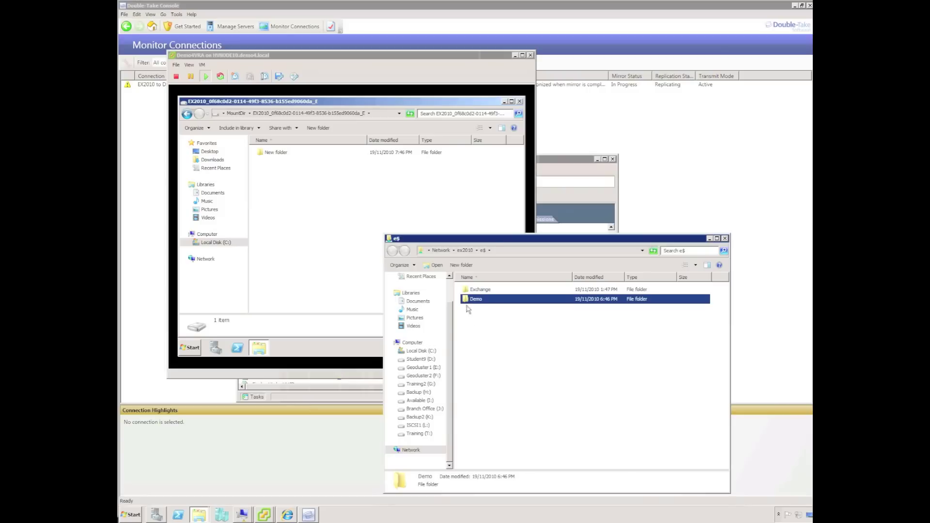
Inside the Demo folder, create a new text document named Demo.txt.
double_click(472, 299)
right_click(484, 321)
mouse_move(497, 399)
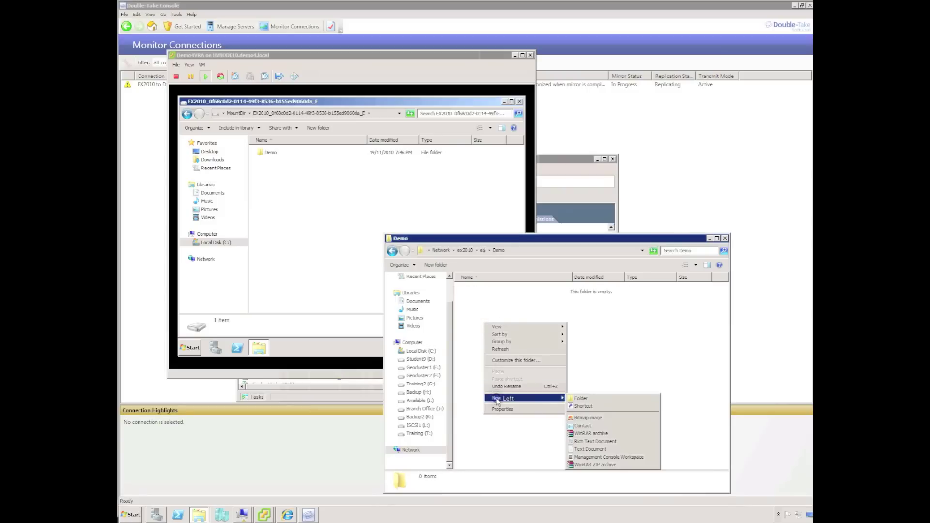
left_click(598, 448)
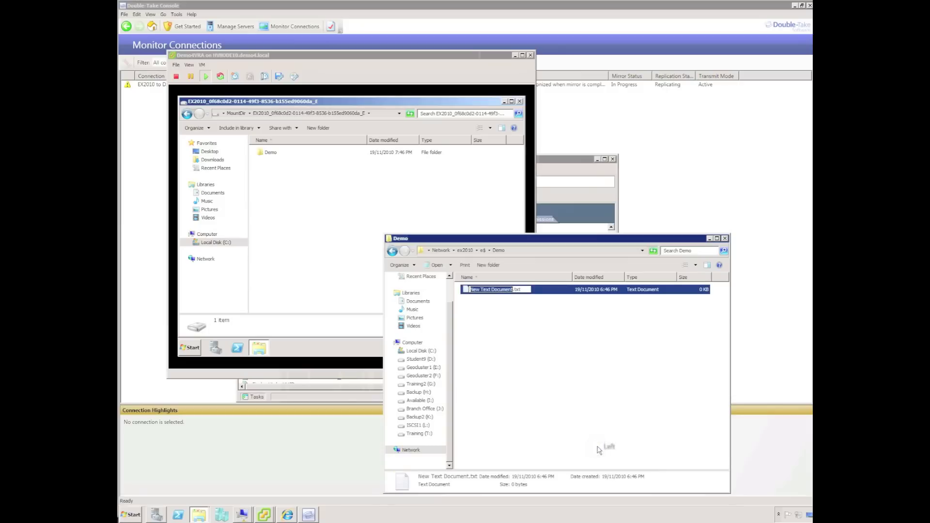
type("Demo")
key("Return")
Open Demo.txt in Notepad and type 'My file'.
double_click(473, 289)
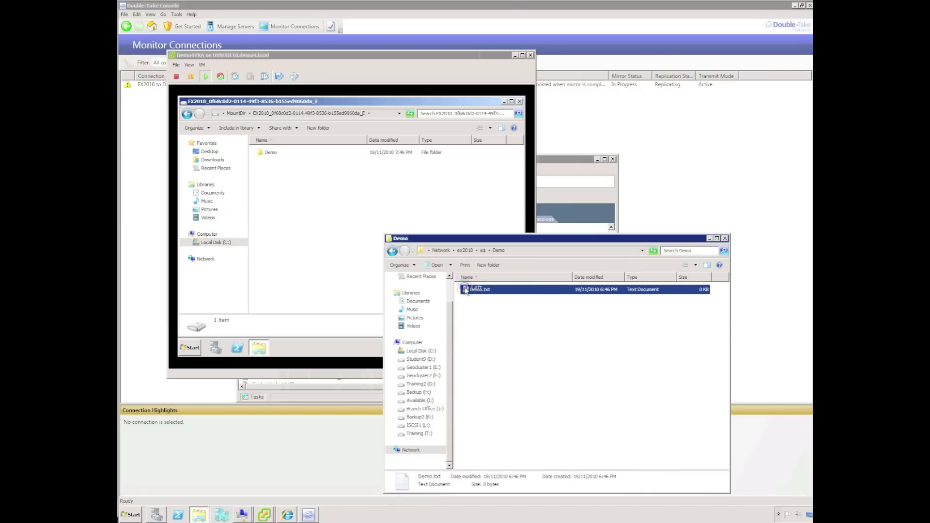
left_click(221, 52)
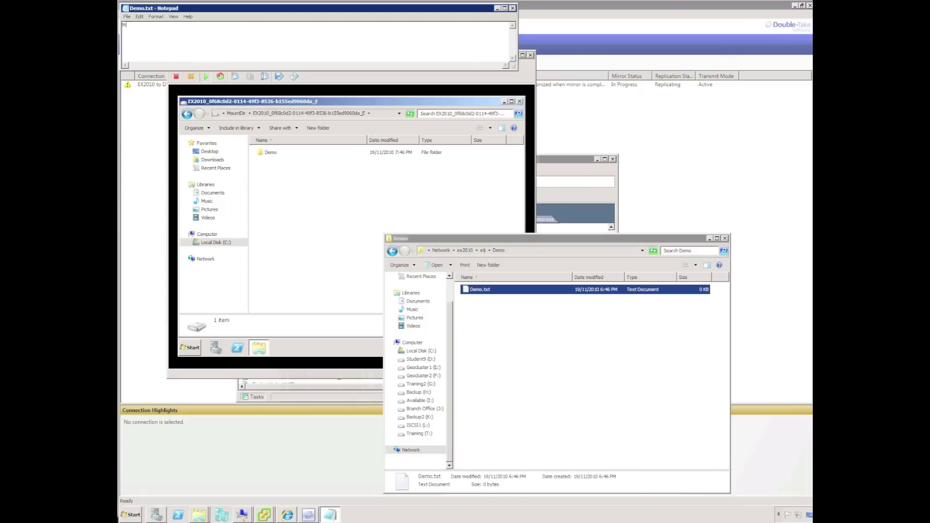
type("My file")
Save Demo.txt, then open the replicated Demo.txt in the VM to confirm it reads 'My file'.
left_click(512, 9)
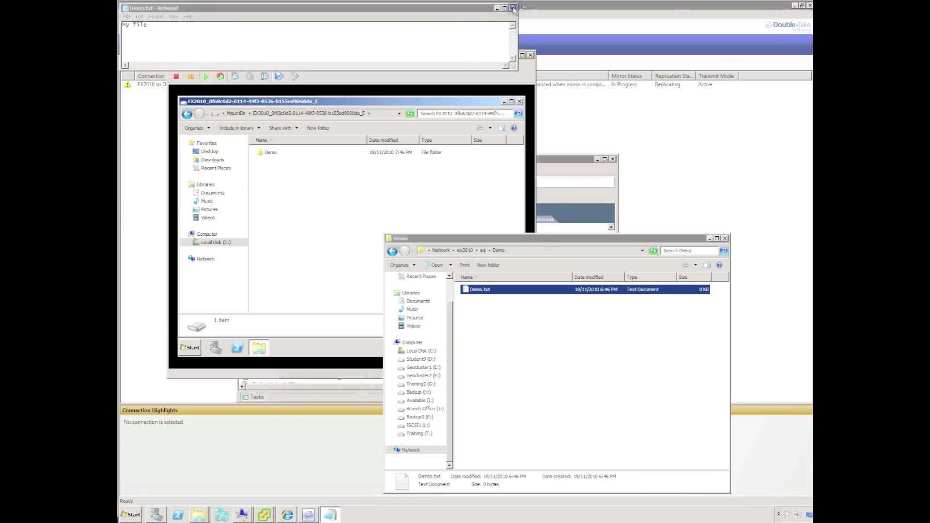
left_click(455, 264)
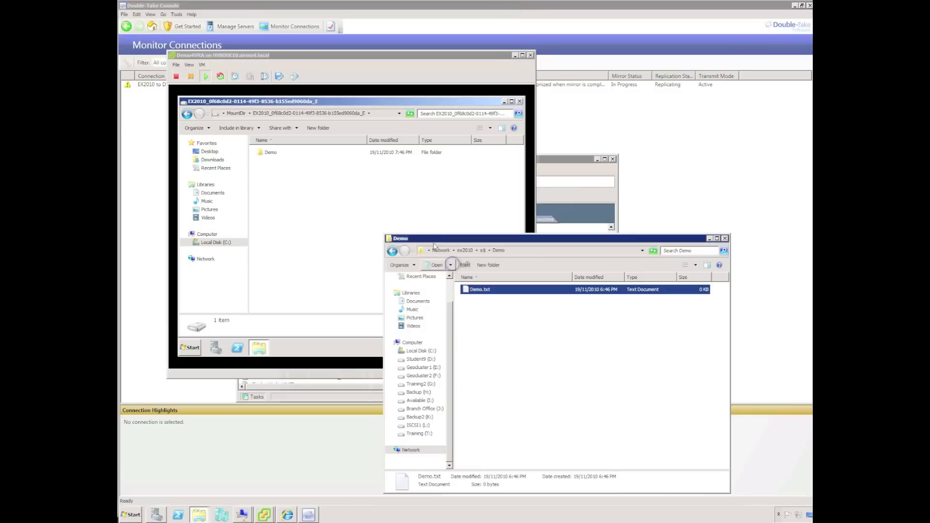
left_click(269, 155)
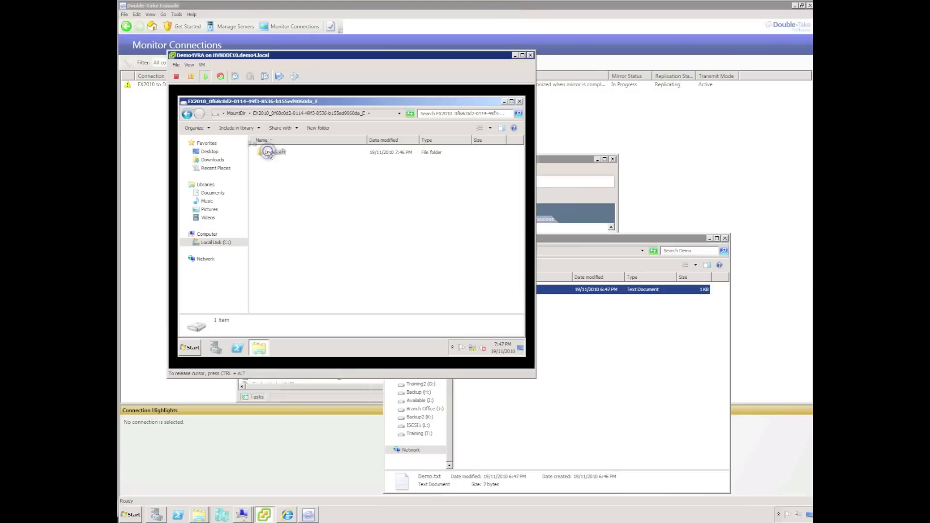
left_click(269, 155)
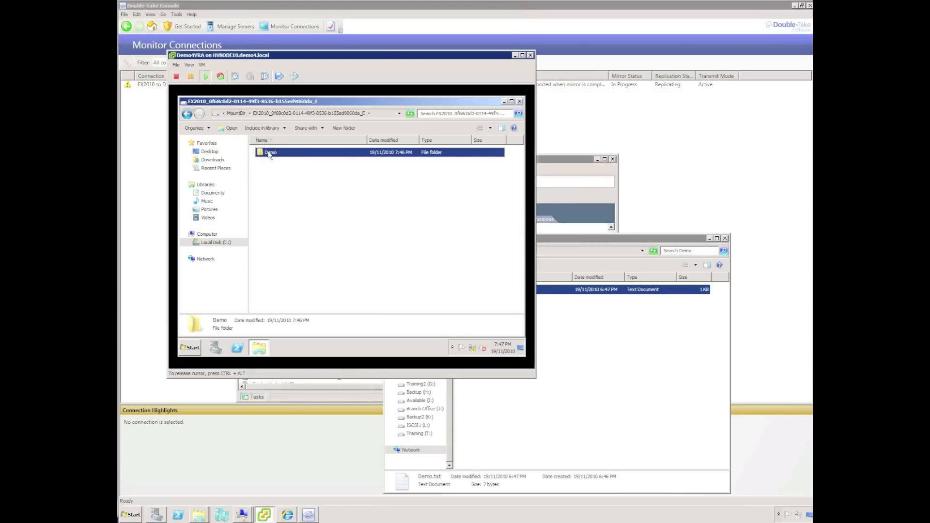
double_click(269, 152)
left_click(270, 152)
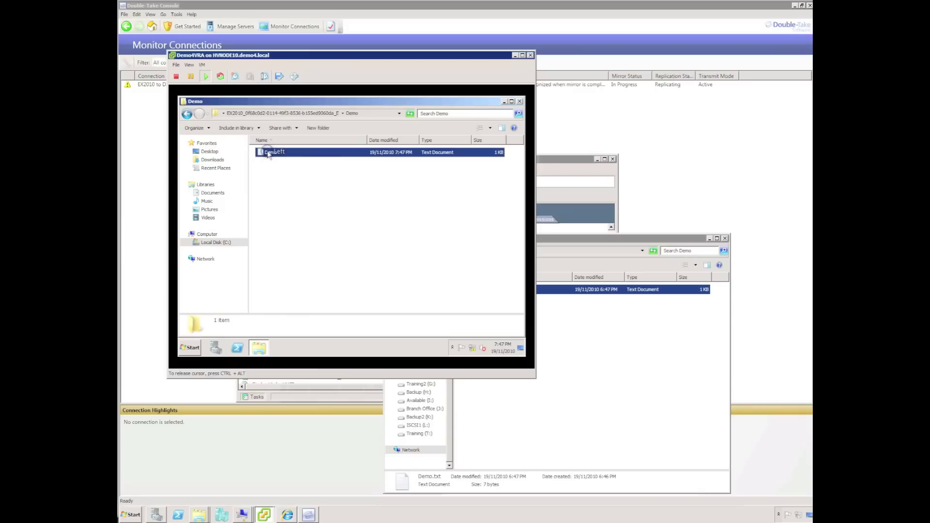
double_click(269, 153)
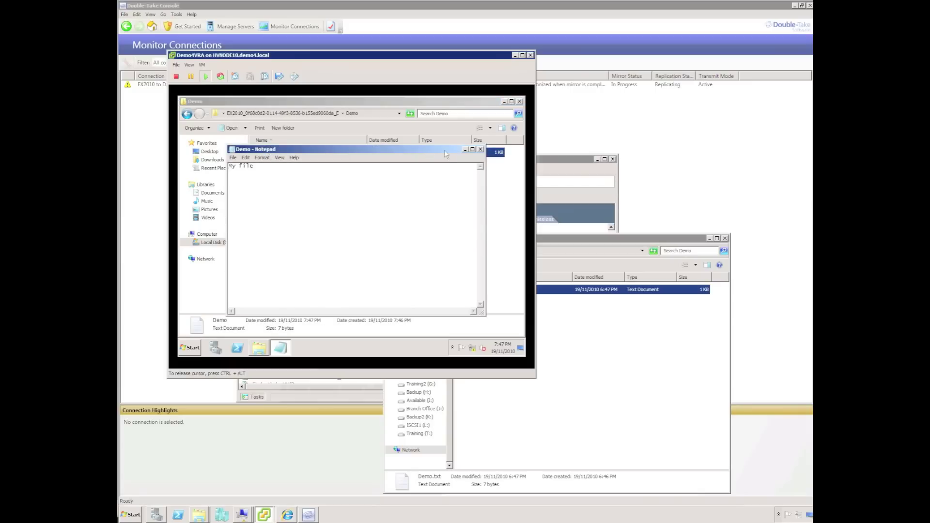
Close the replica's Notepad, its folder window and the VM console.
left_click(480, 149)
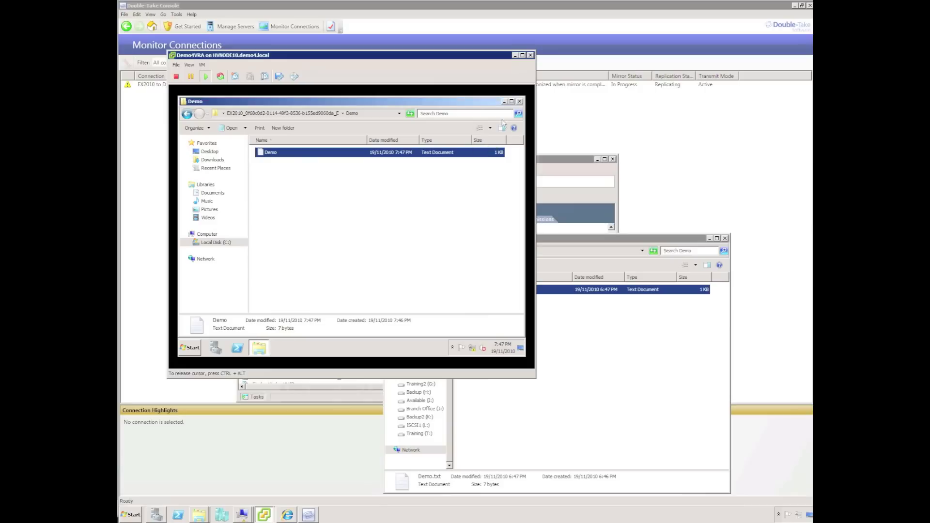
left_click(519, 101)
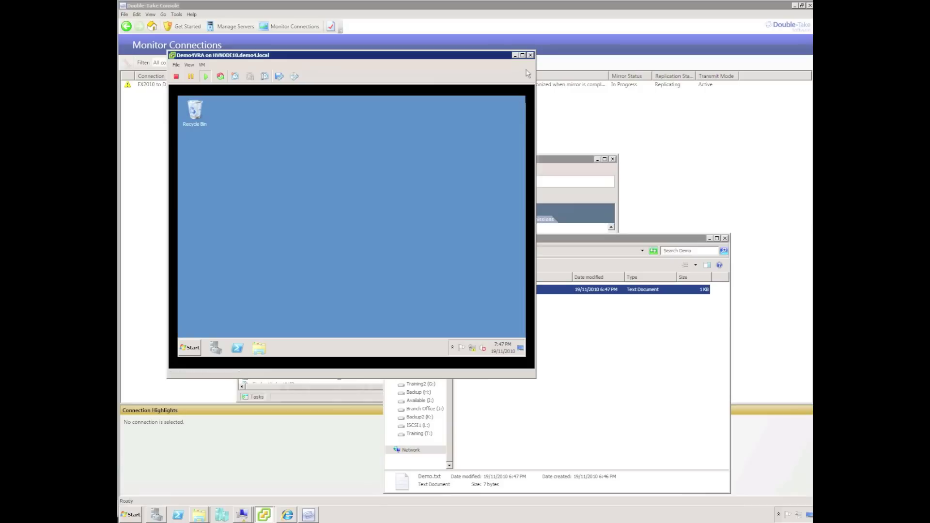
left_click(530, 55)
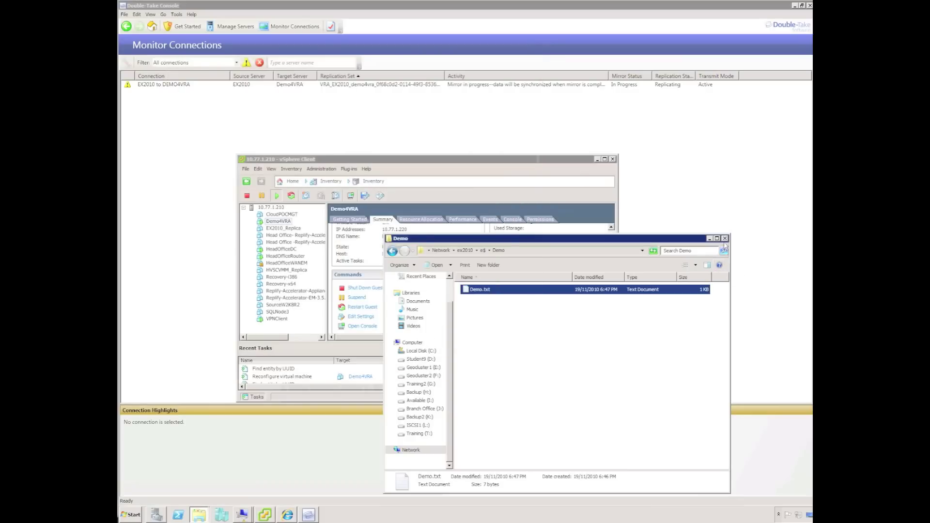
Close the share window and vSphere Client, then run a Test failover on EX2010 to DEMO4VRA.
left_click(725, 238)
left_click(613, 160)
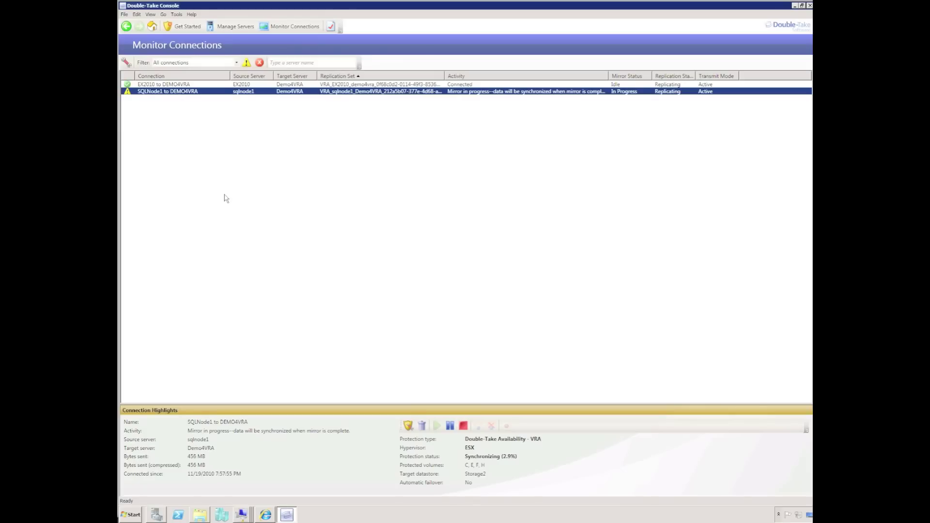
left_click(155, 84)
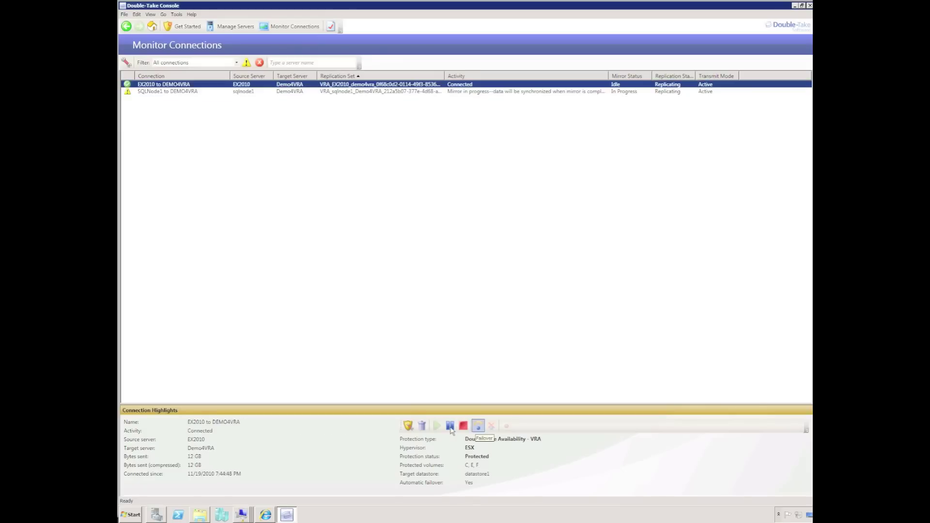
left_click(478, 426)
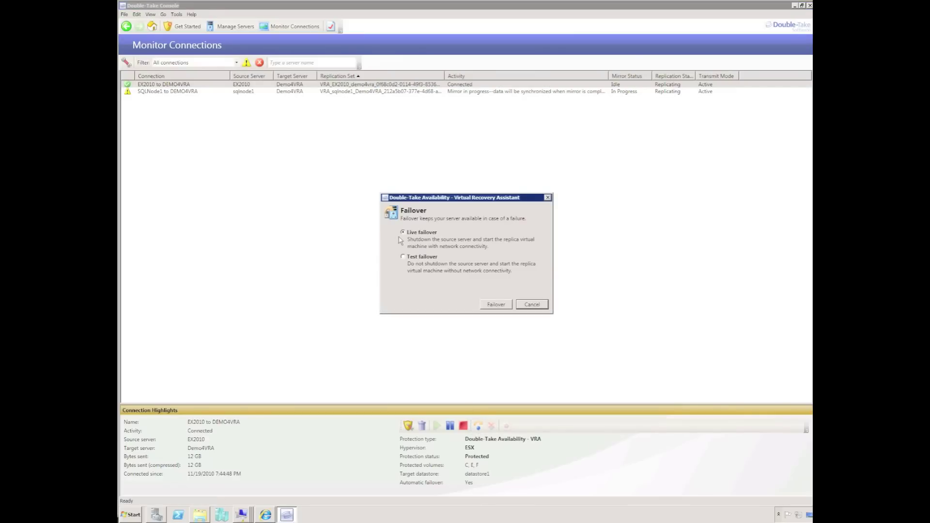
left_click(402, 257)
key("alt")
left_click(496, 304)
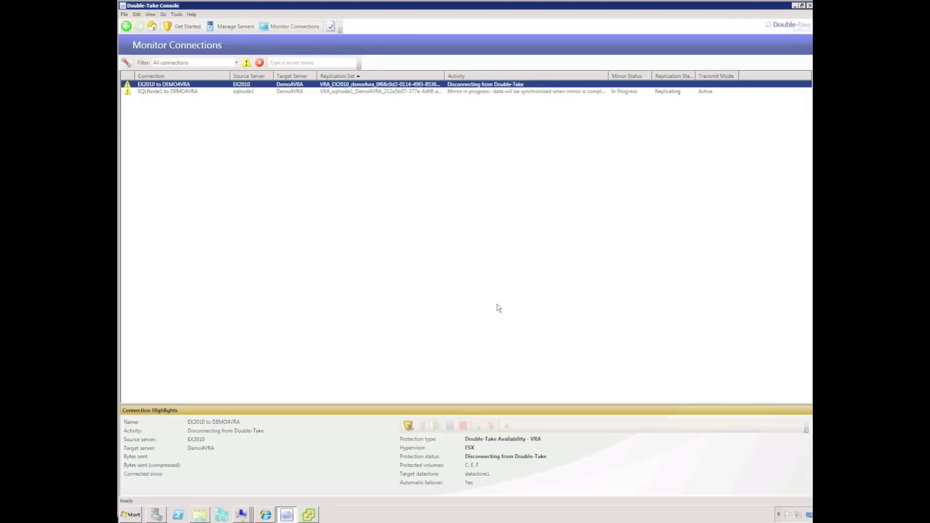
Switch to vSphere Client while Double-Take starts the replica virtual machine.
key("alt+Tab")
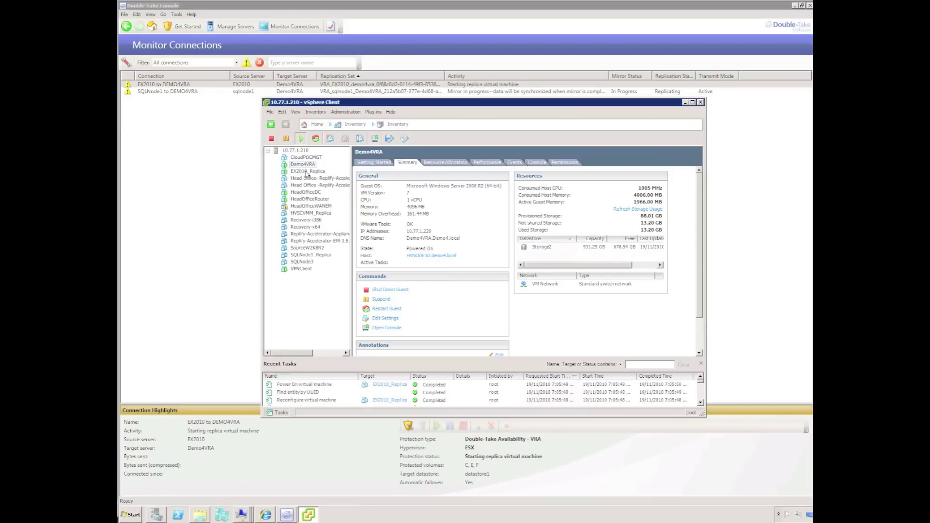
Open EX2010_Replica's console, enlarge it, and let Windows start normally.
left_click(310, 173)
right_click(310, 173)
left_click(329, 199)
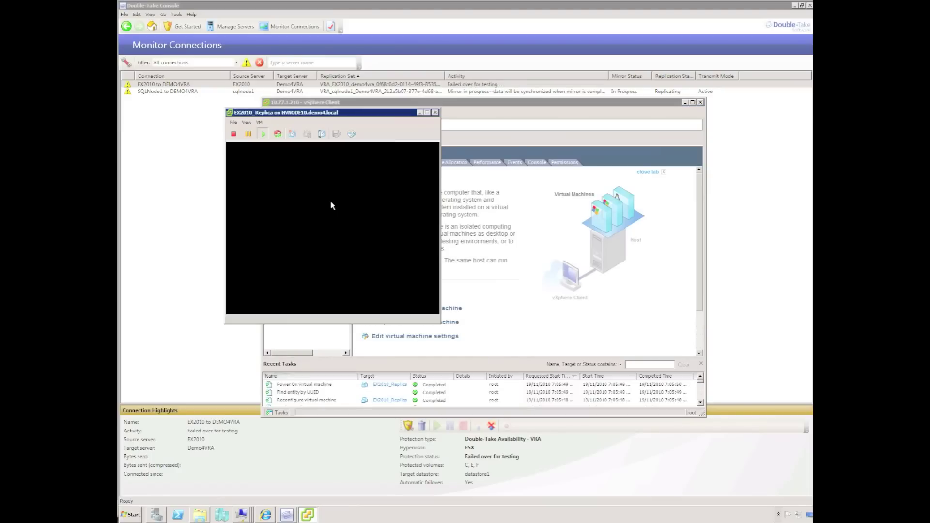
left_click_drag(506, 360, 630, 441)
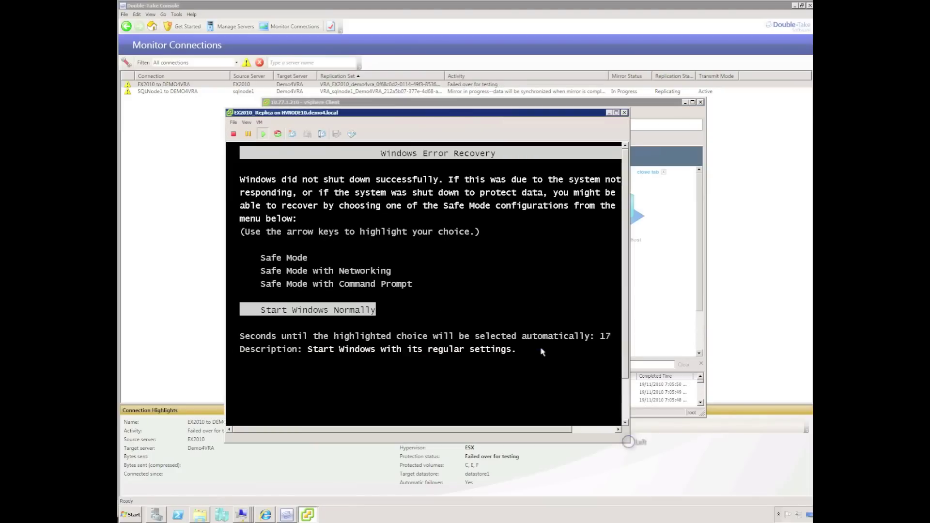
left_click(546, 347)
key("Return")
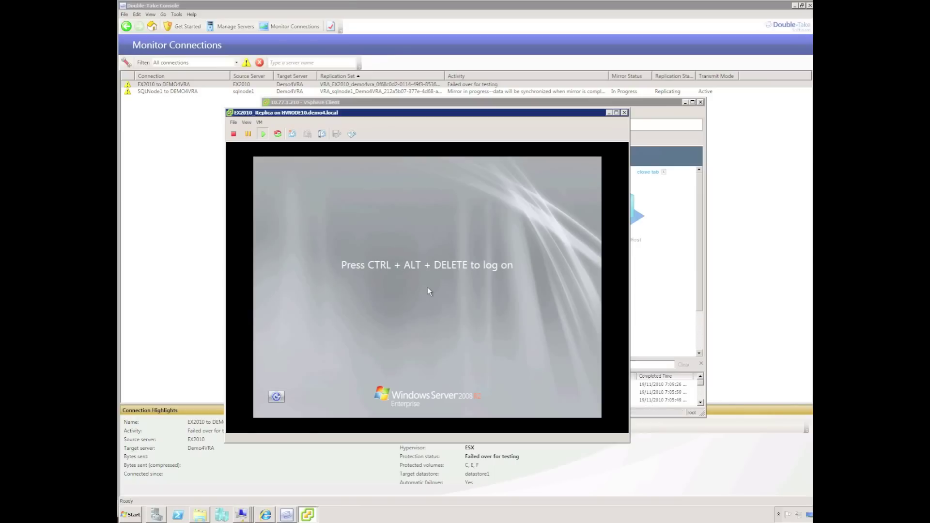
Review the replica's Network adapter 1 settings, cancel unchanged, and return to Double-Take.
left_click(260, 122)
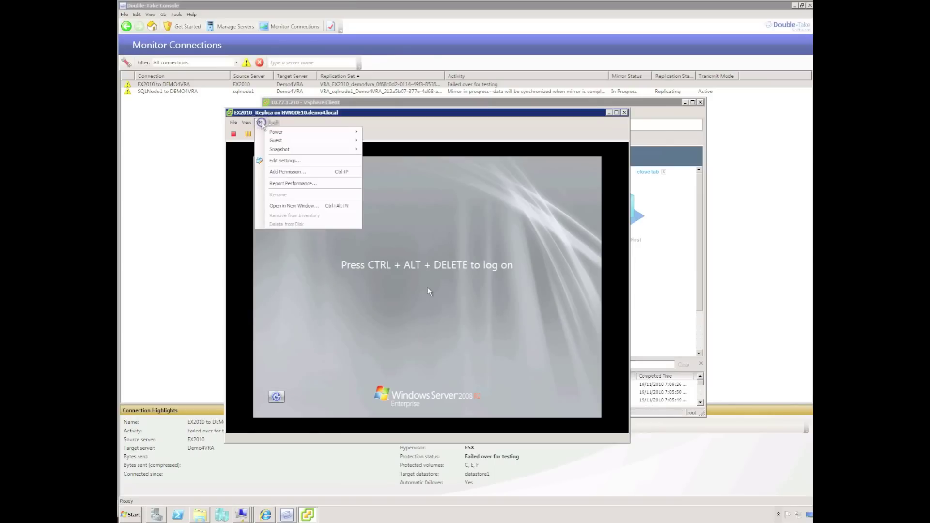
left_click(286, 161)
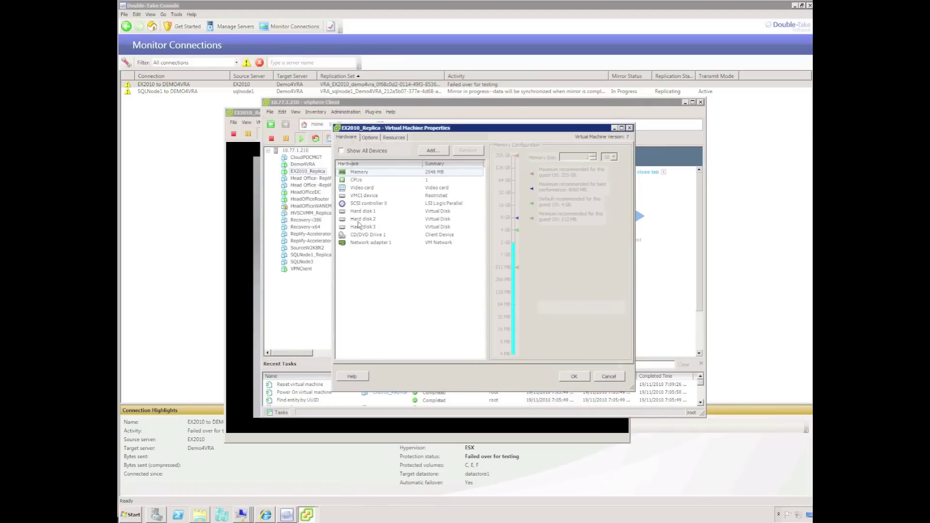
left_click(359, 242)
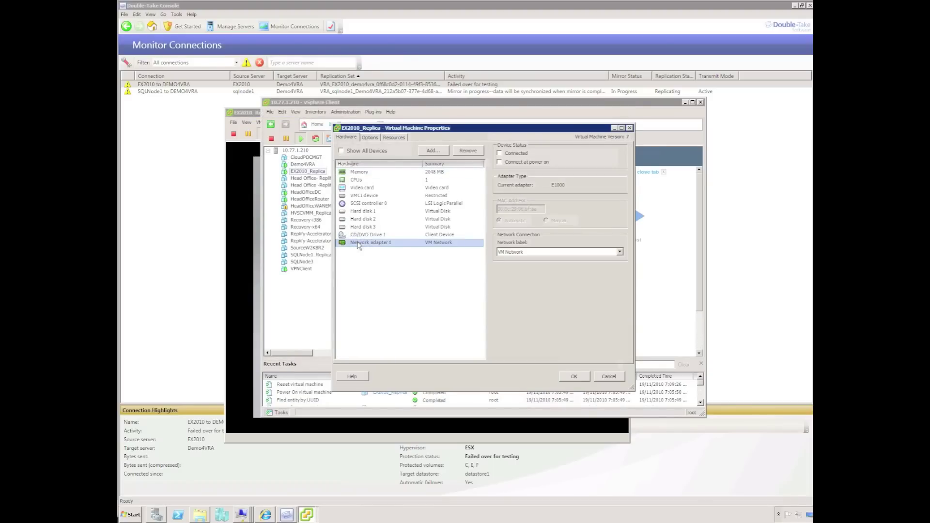
left_click(609, 377)
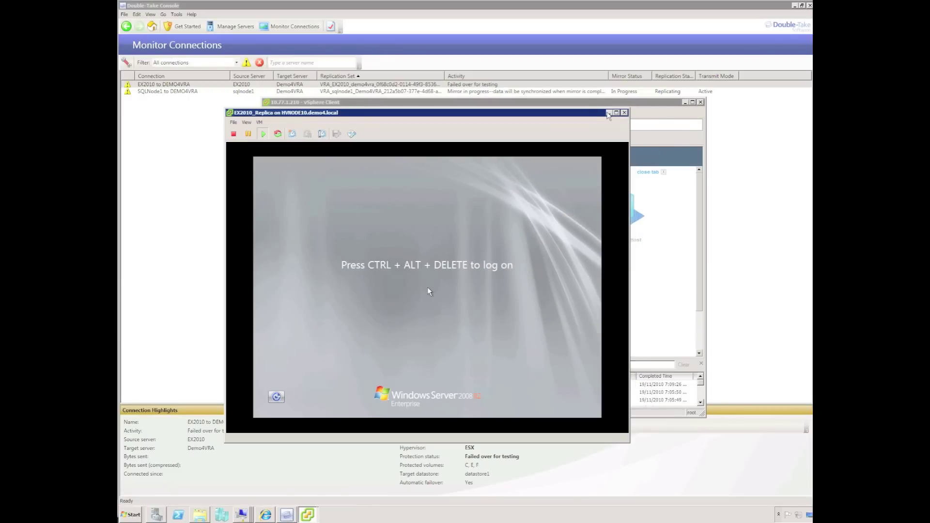
left_click(742, 257)
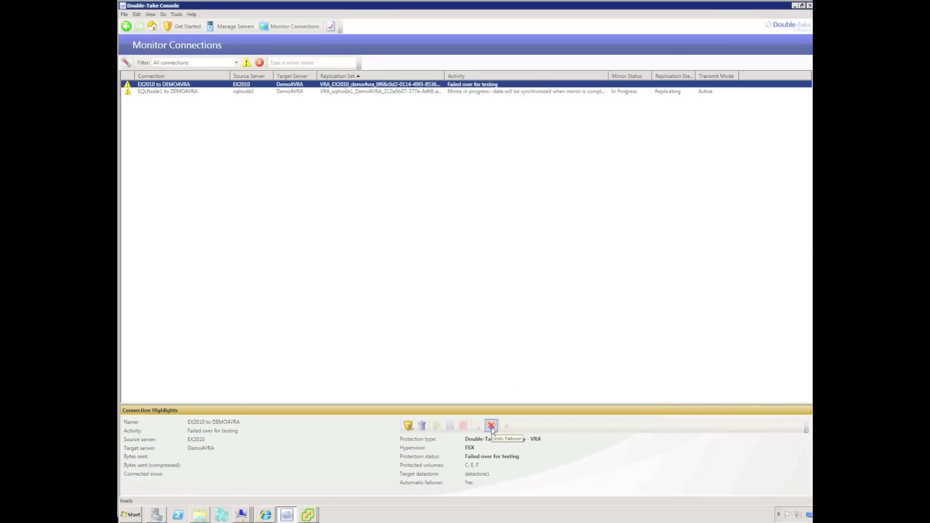
Undo the EX2010 to DEMO4VRA test failover, confirming Yes, then close the replica VM console.
left_click(491, 426)
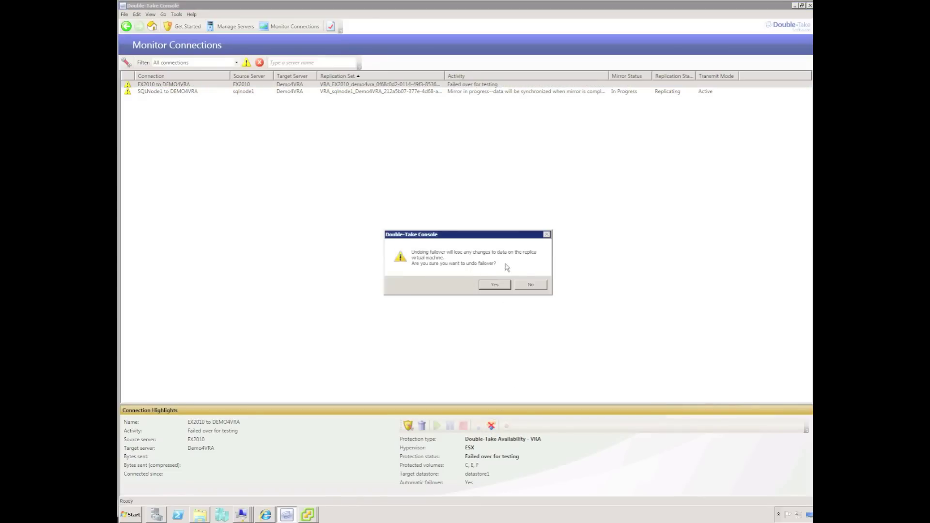
left_click(496, 284)
left_click(308, 514)
left_click(309, 515)
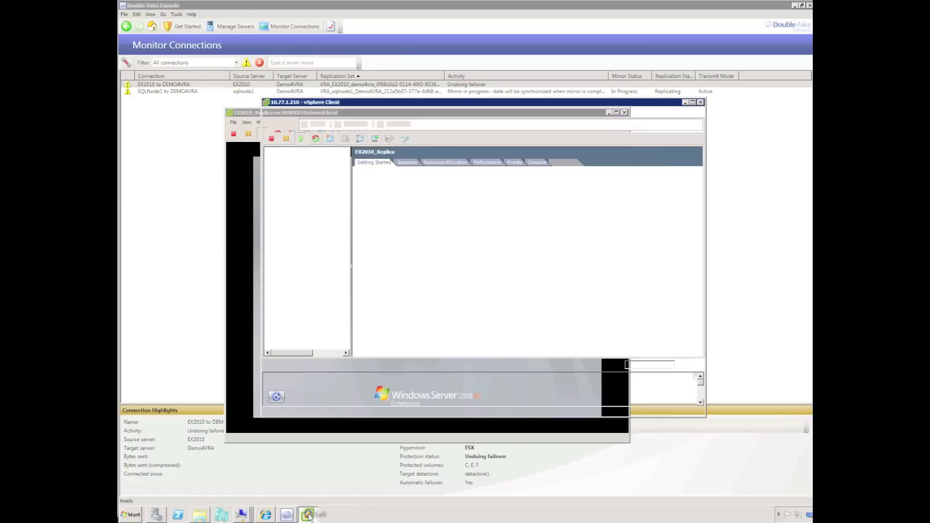
left_click(244, 314)
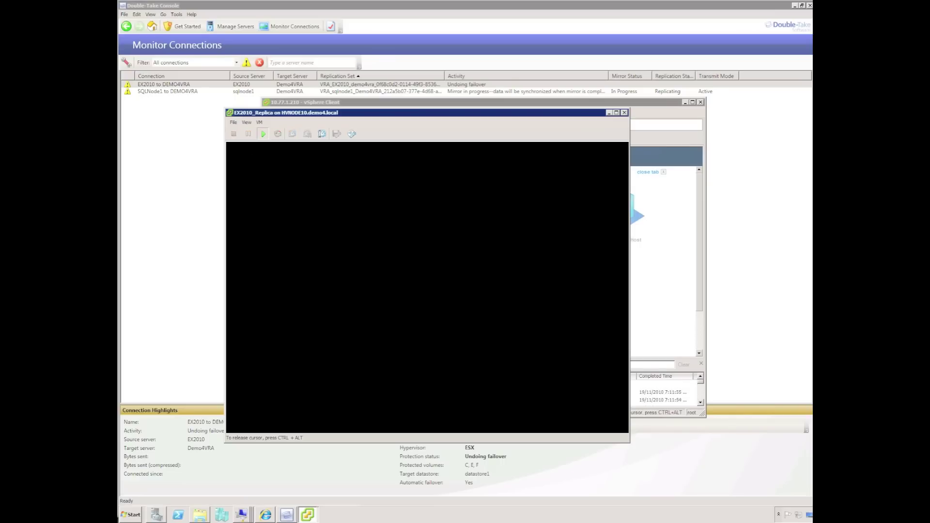
left_click(624, 112)
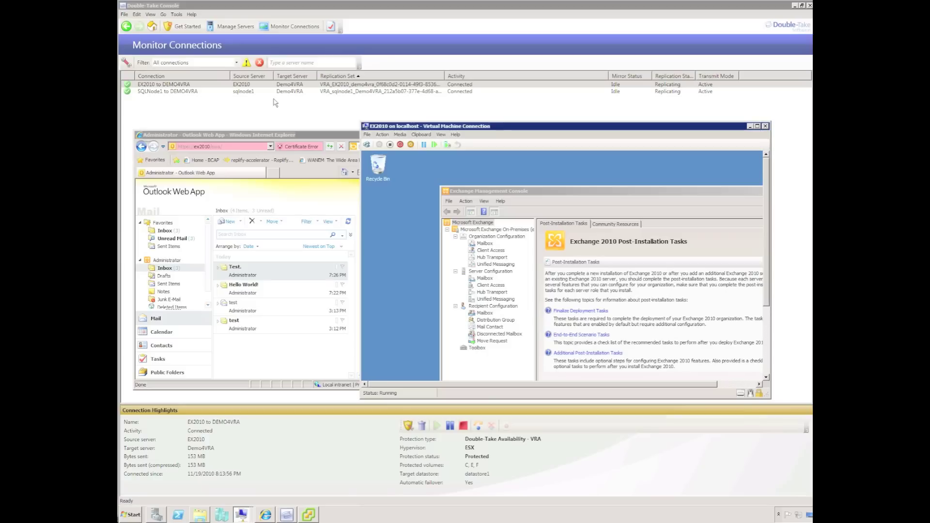
Power off the EX2010 source VM in Hyper-V to simulate an outage, then return to vSphere Client.
left_click(390, 145)
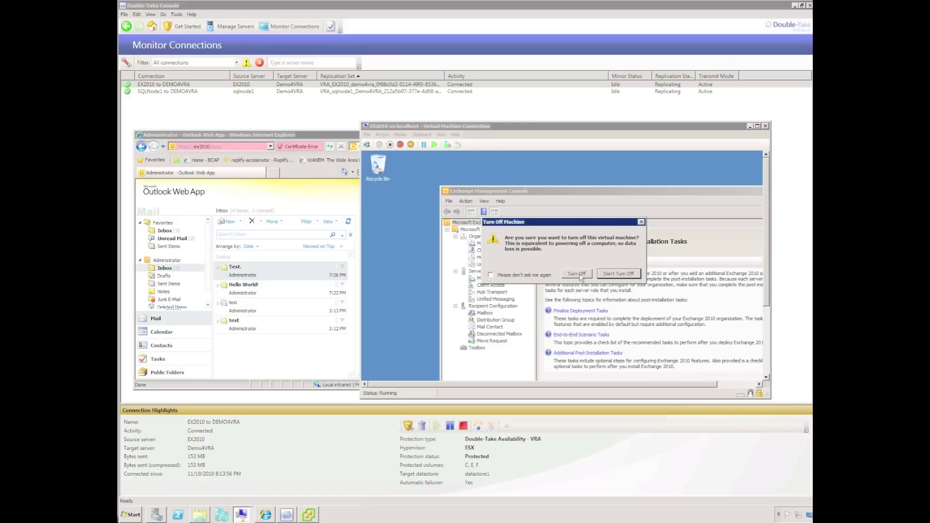
left_click(577, 274)
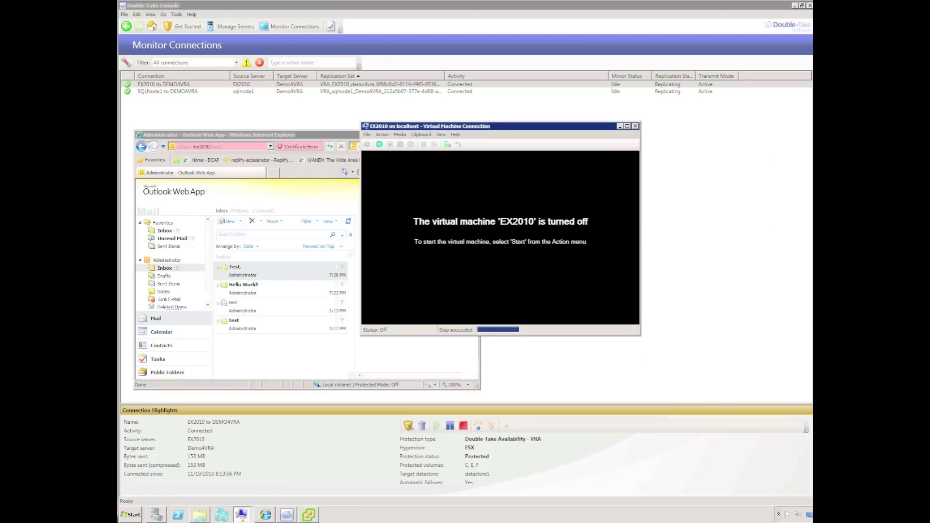
left_click(619, 126)
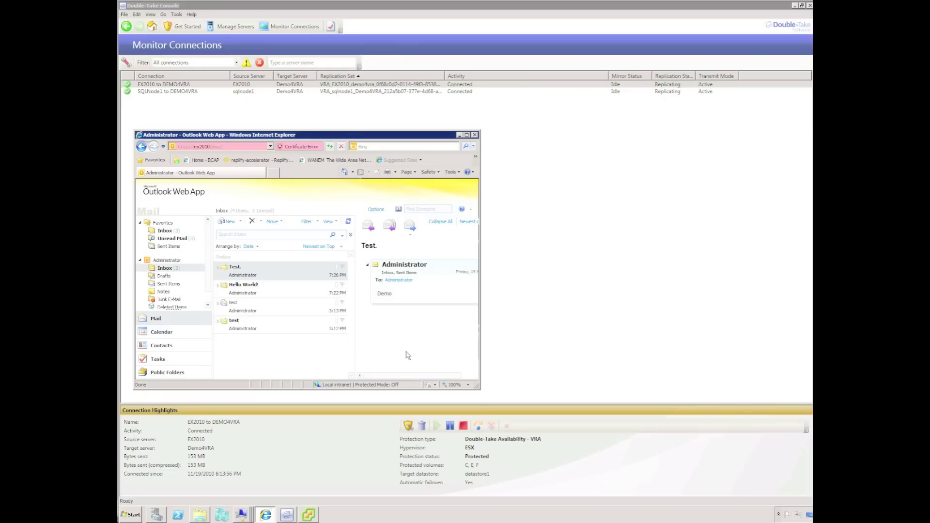
left_click(307, 517)
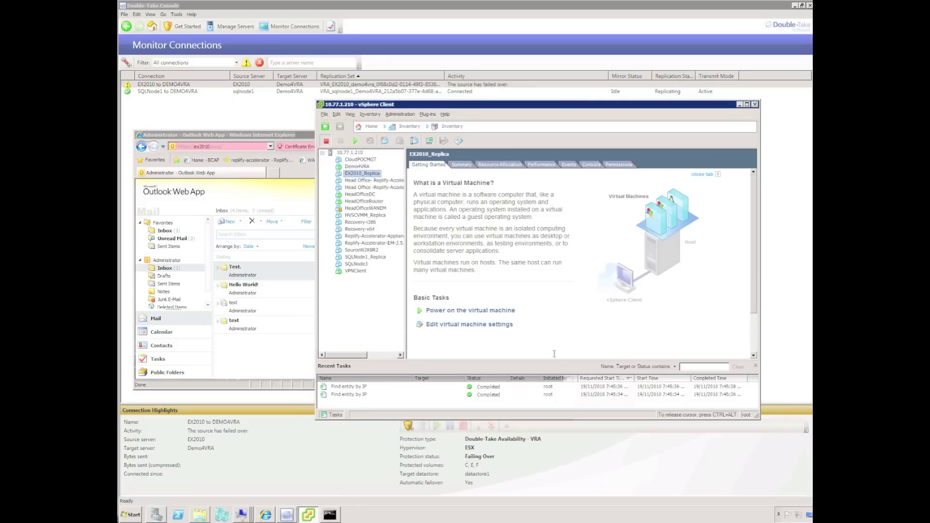
Close the leftover console and boot EX2010_Replica normally from its vSphere console to the logon screen.
right_click(329, 514)
left_click(339, 501)
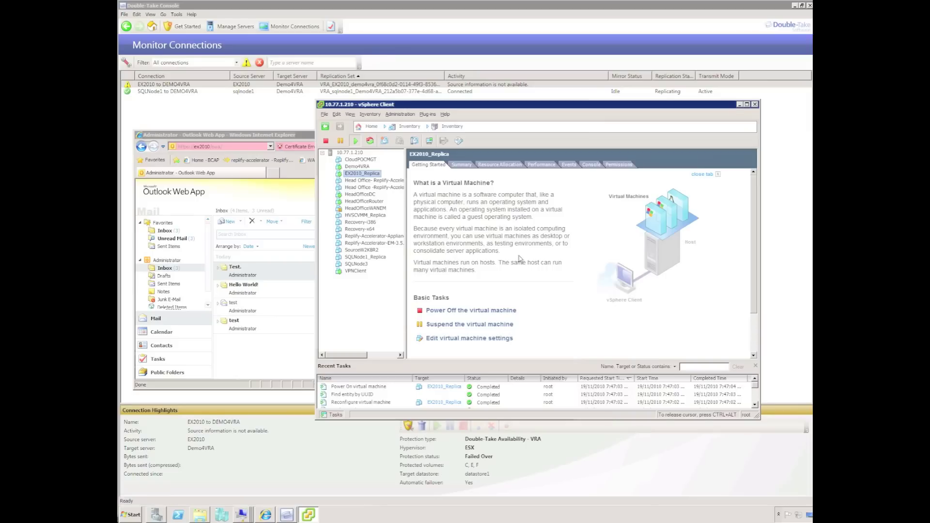
right_click(363, 174)
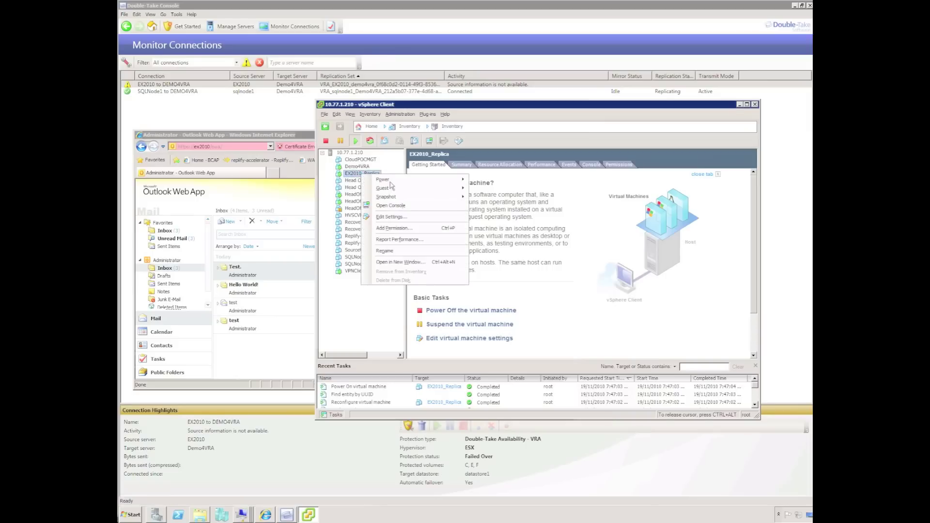
left_click(393, 205)
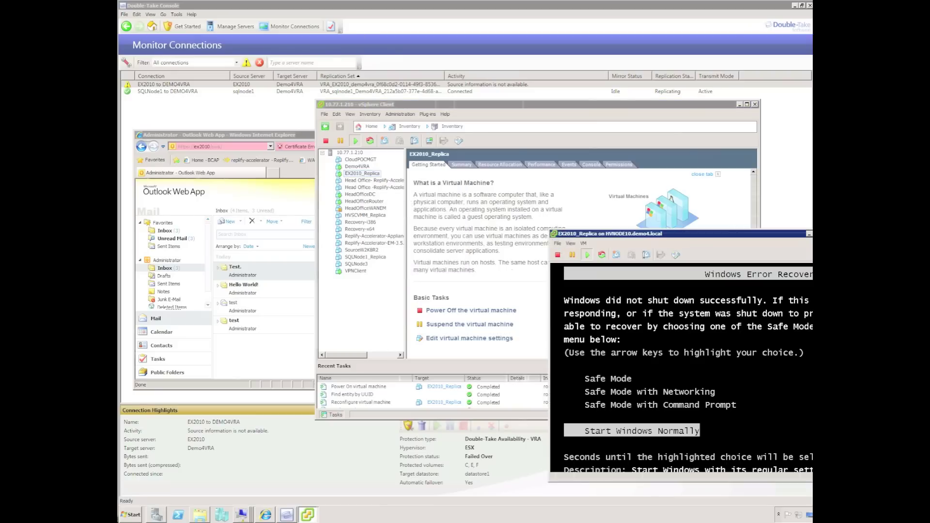
key("Return")
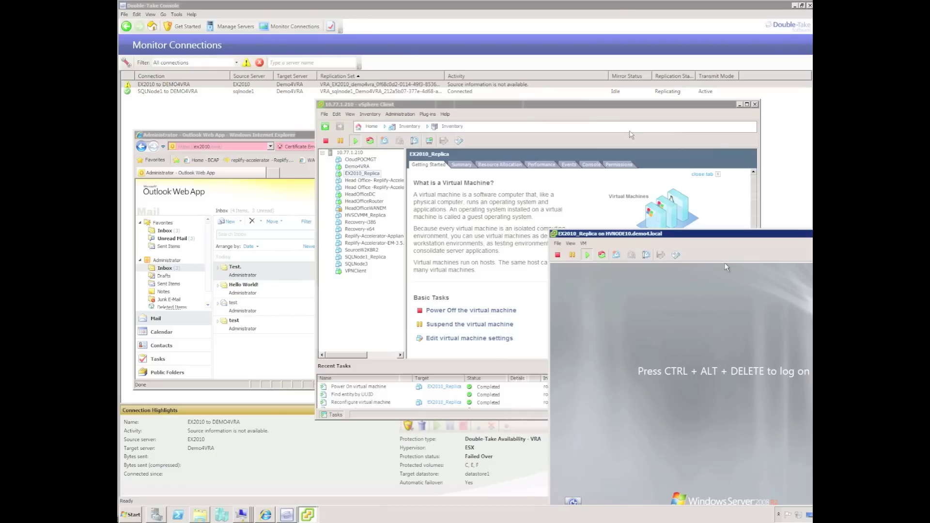
left_click_drag(637, 235, 522, 176)
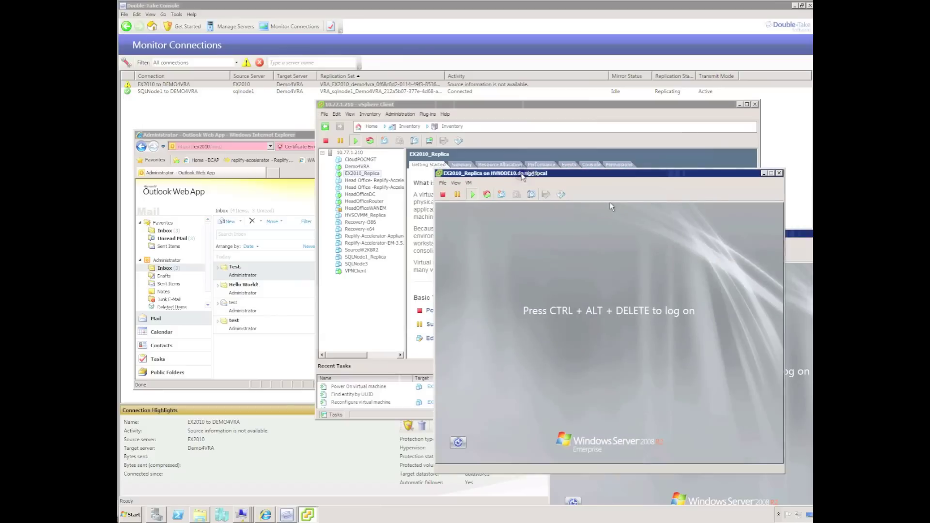
left_click(288, 138)
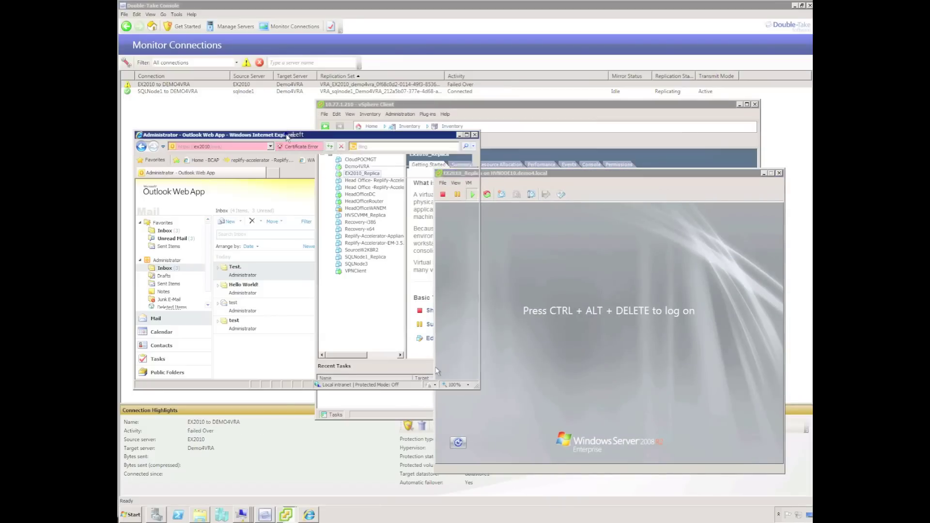
left_click(475, 135)
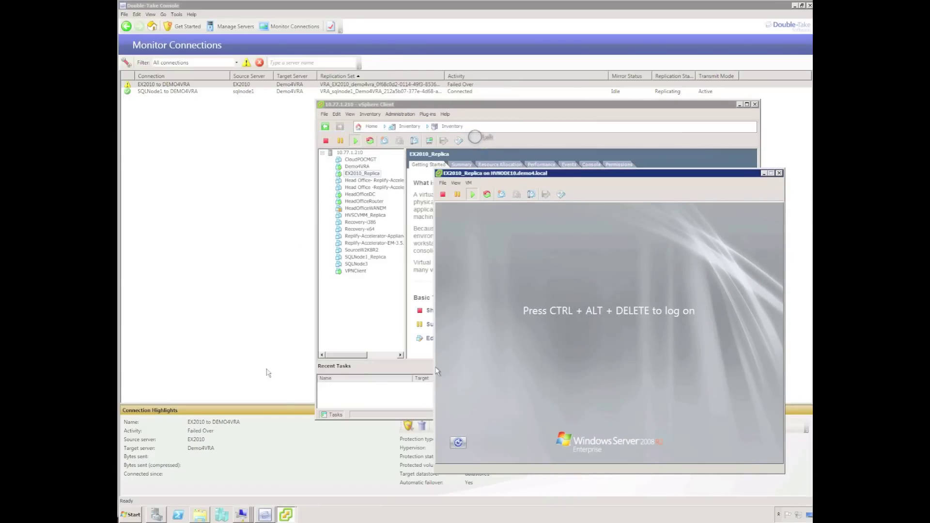
left_click(138, 514)
left_click(176, 383)
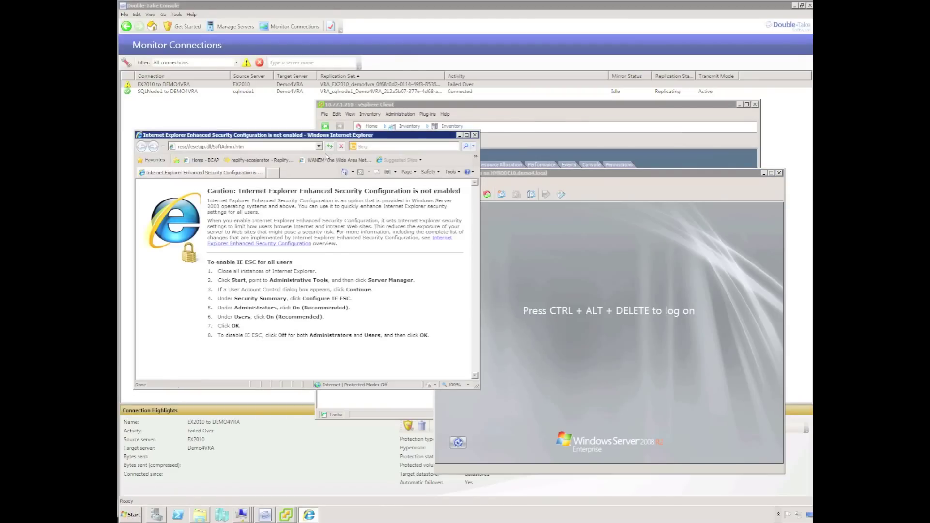
left_click(319, 147)
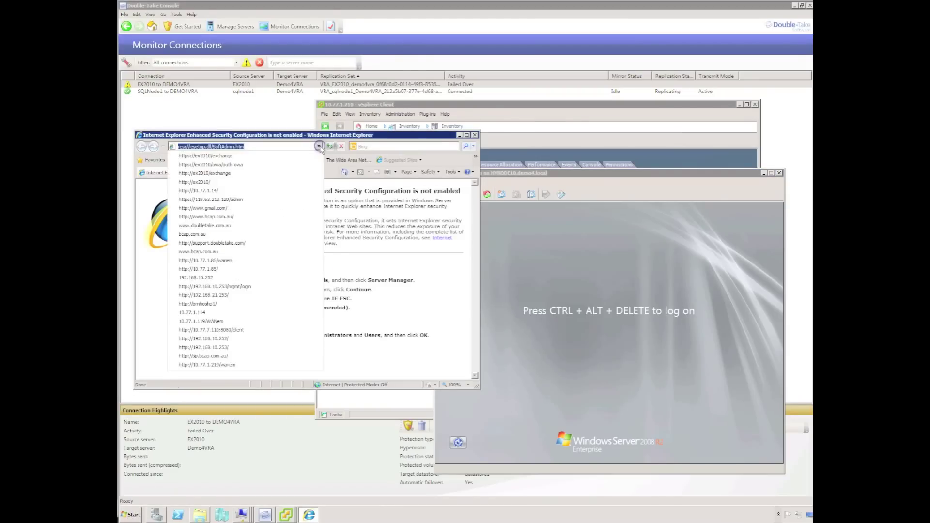
left_click(288, 156)
type("d")
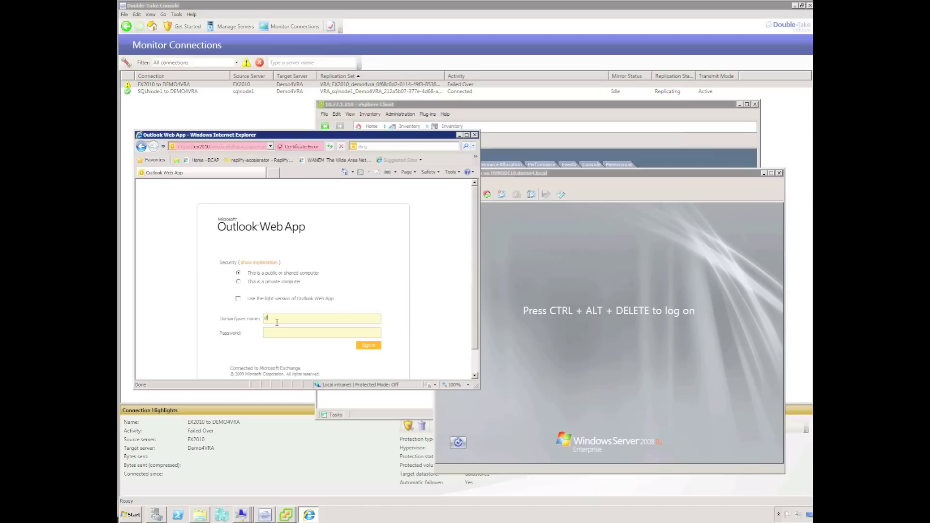
type("emo4\\administrator")
key("Return")
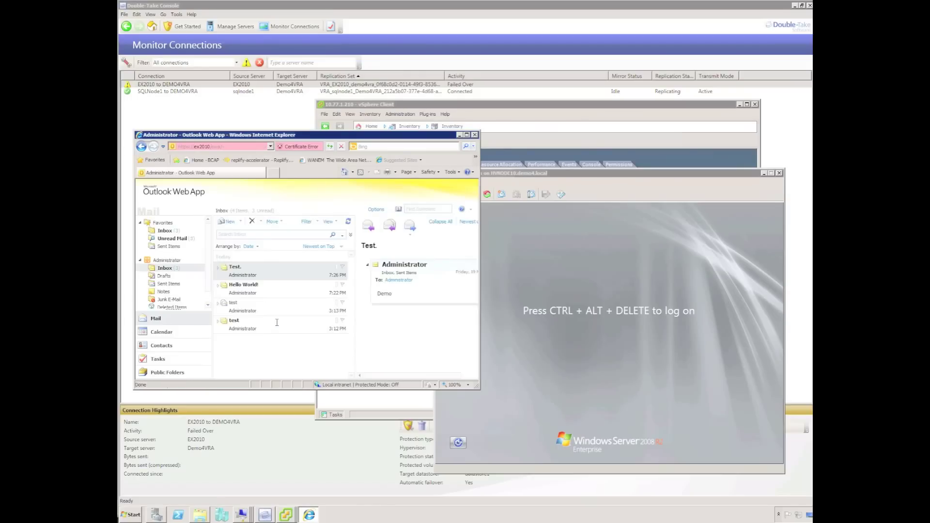
Send a 'test after failover' message to Administrator and open it in the Inbox.
left_click(228, 222)
type("admin")
key("Return")
key("Tab")
key("Tab")
type("test after failover")
left_click(160, 156)
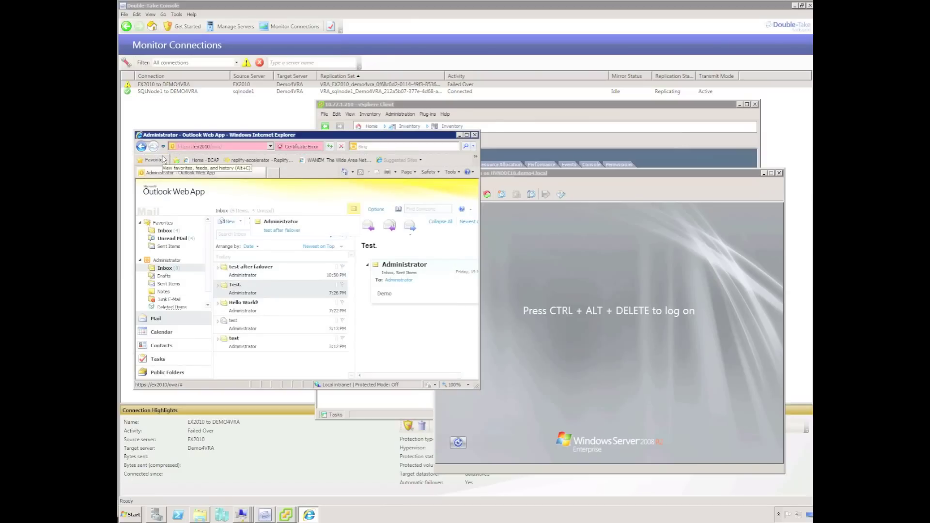
left_click(259, 270)
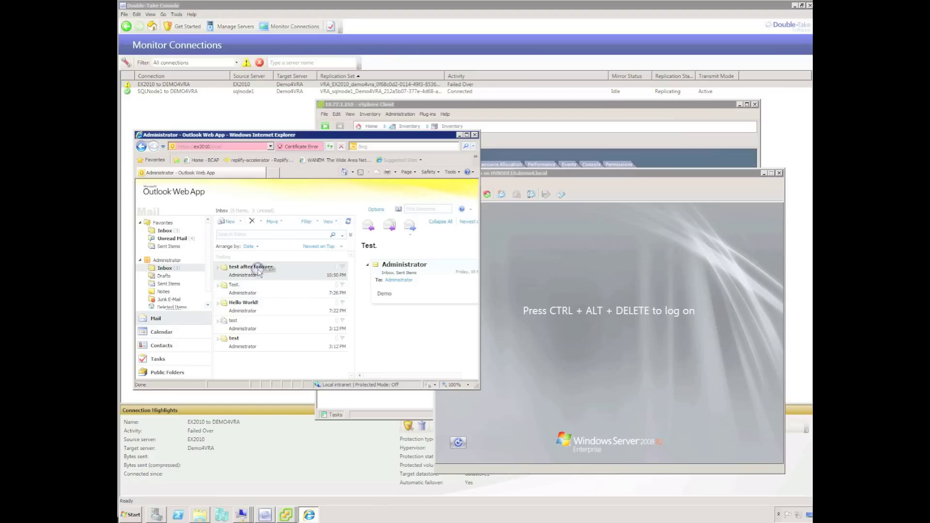